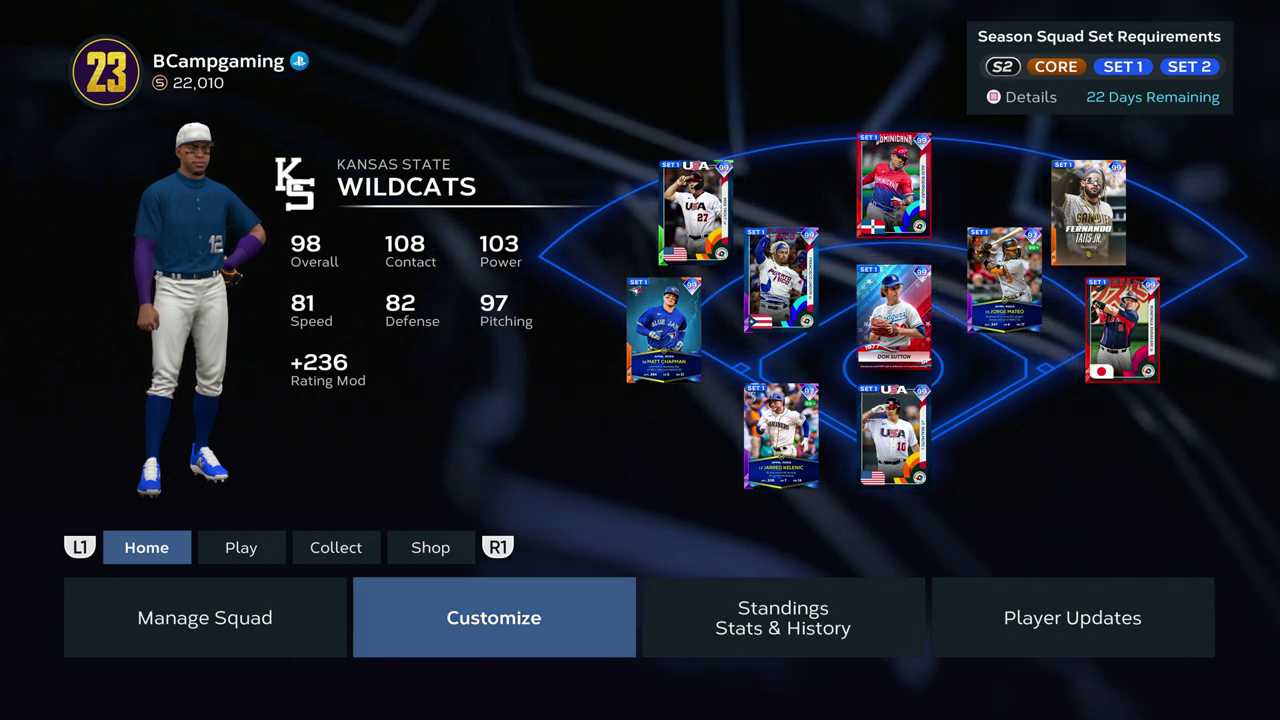
- Open the Logo Vault and search the community logos for "kansas state"
key("Return")
key("Down")
key("Down")
key("Down")
key("Down")
key("Return")
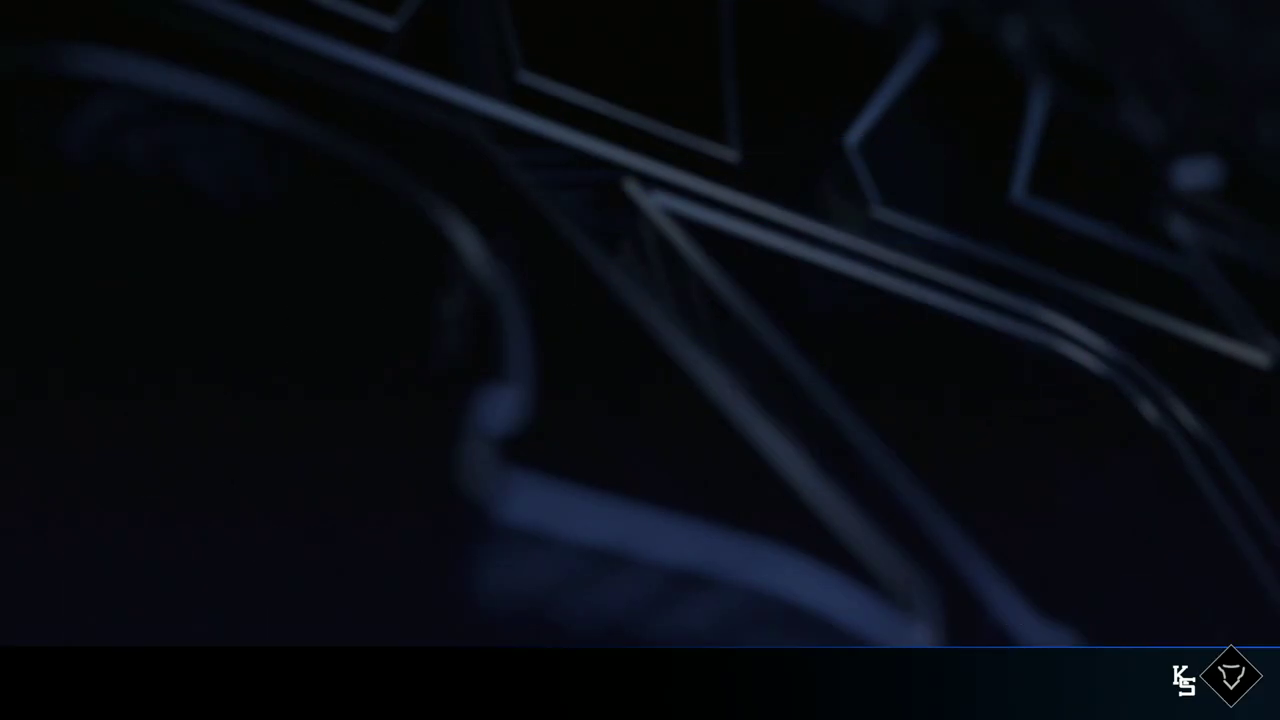
key("Tab")
key("Return")
key("Return")
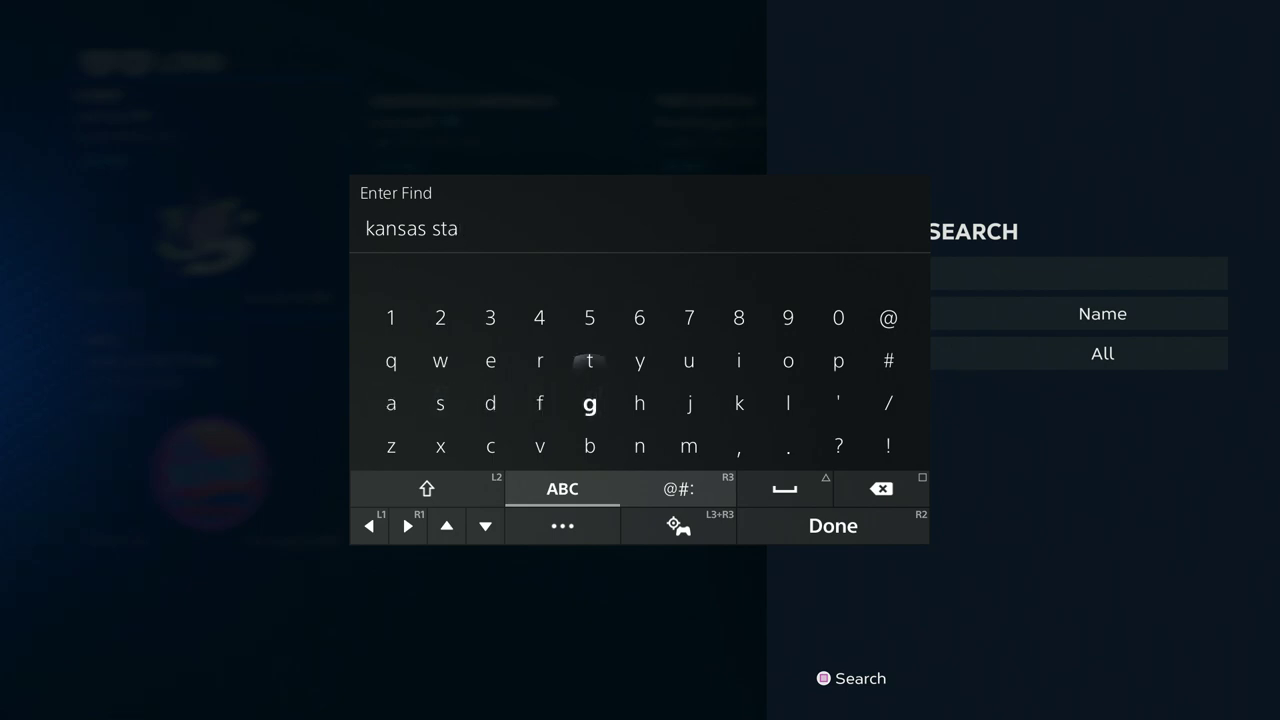
type("e")
key("Return")
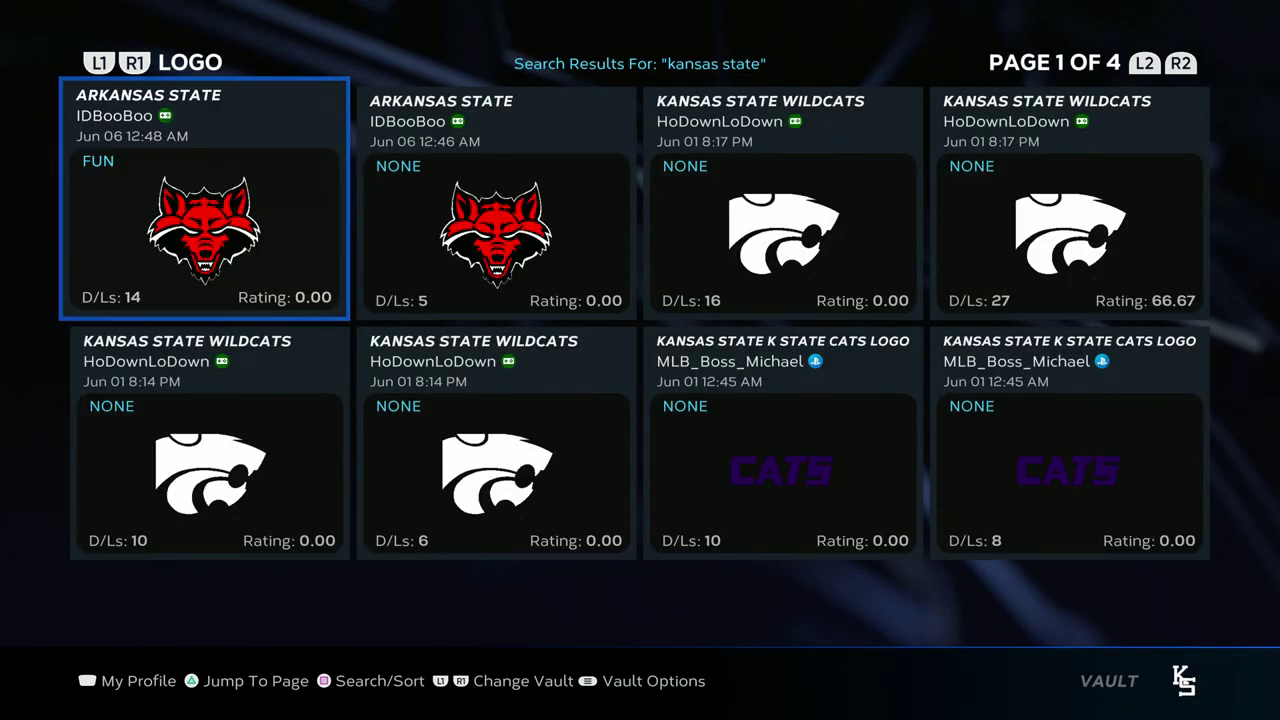
- Examine the second page of Kansas State logo results, including the K State, home white pinstripe and plate outline designs
key("Page_Down")
key("Right")
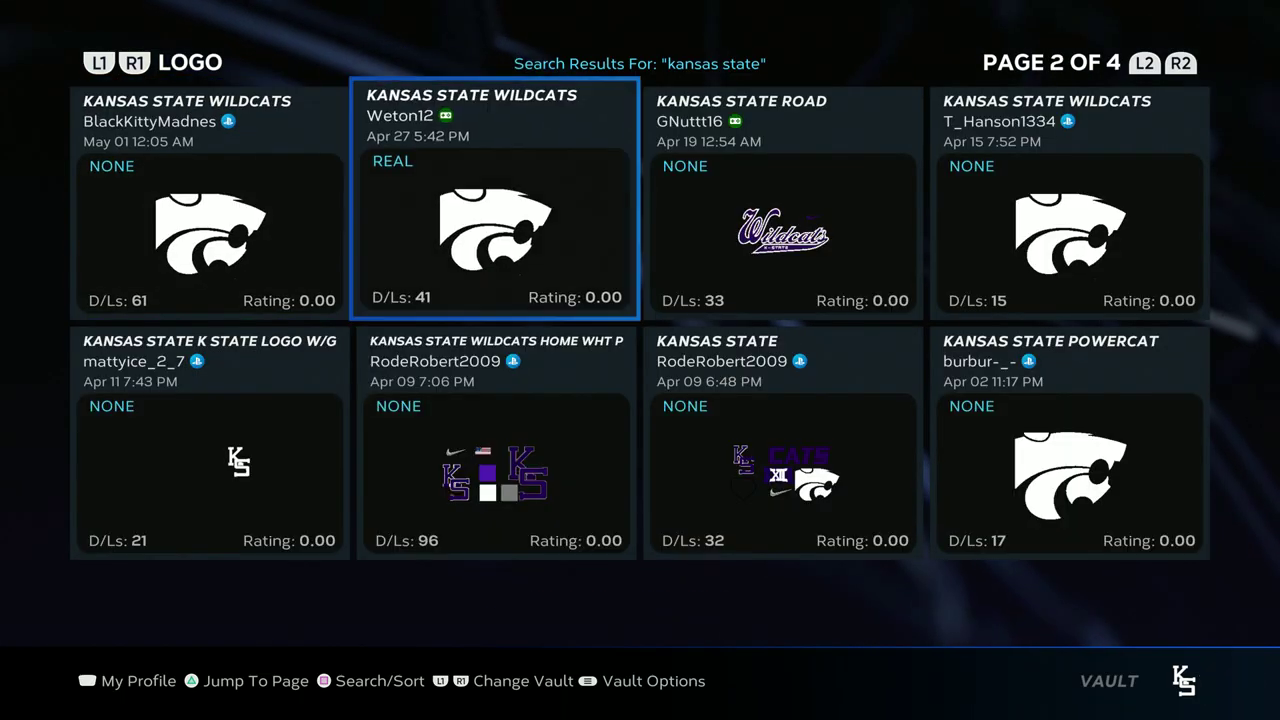
key("Down")
key("Left")
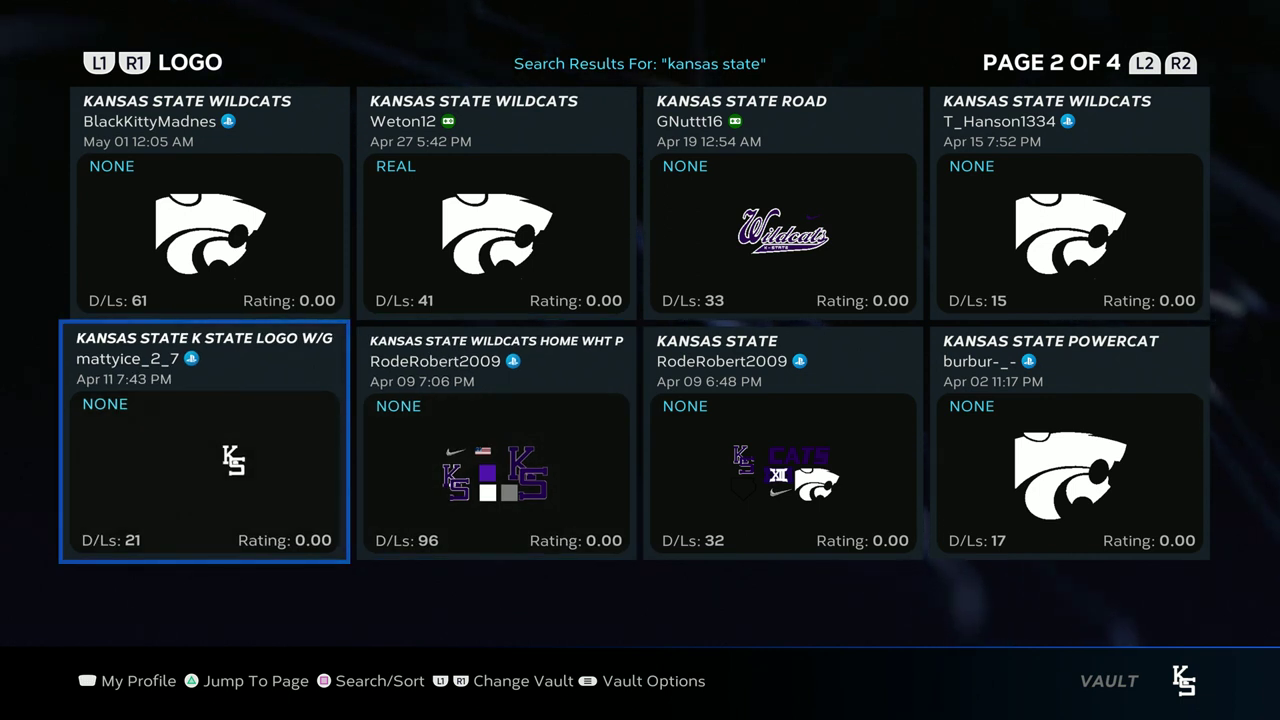
key("Right")
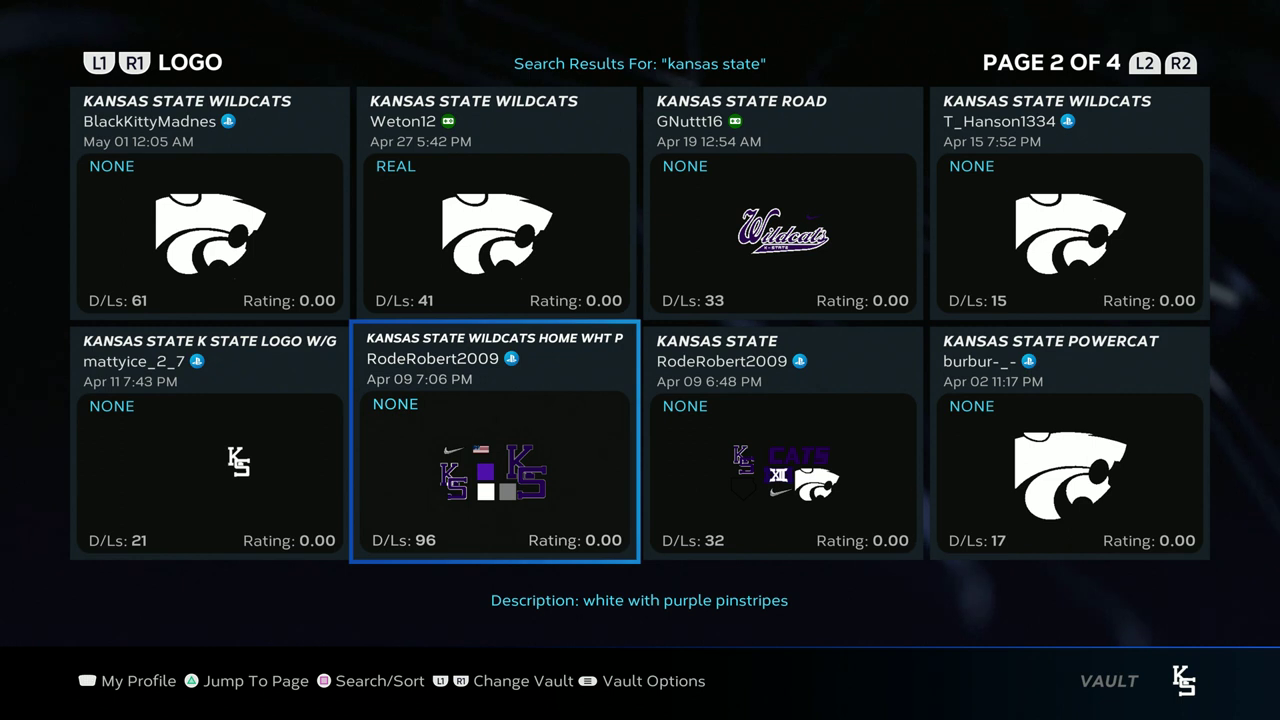
key("Right")
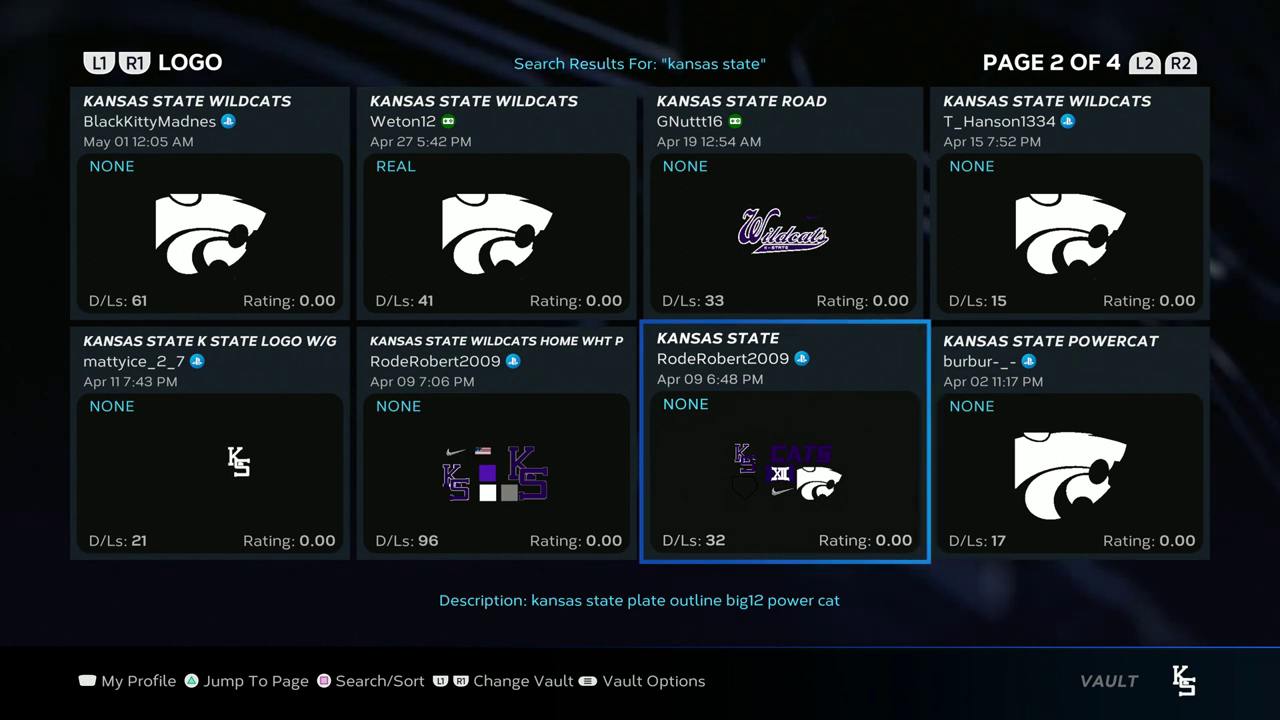
- Leave the Logo Vault and open the custom away cap in the uniform editor
key("Escape")
key("Return")
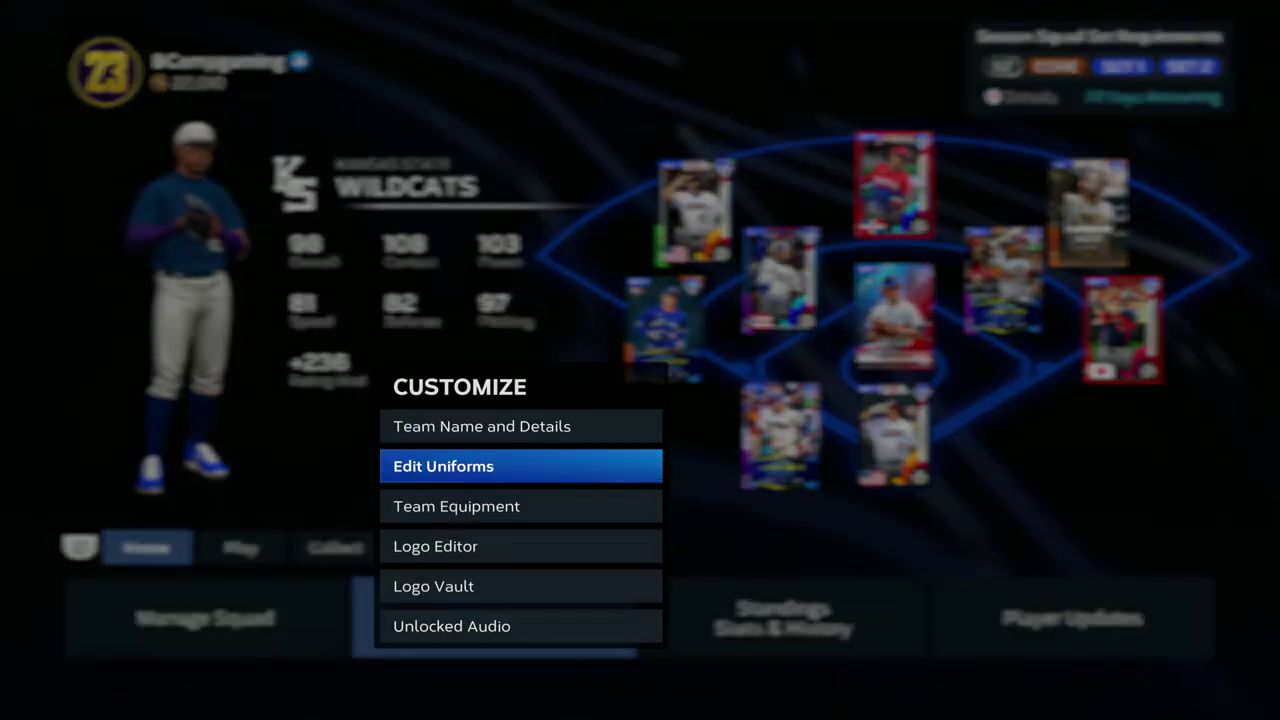
key("Down")
key("Return")
key("Return")
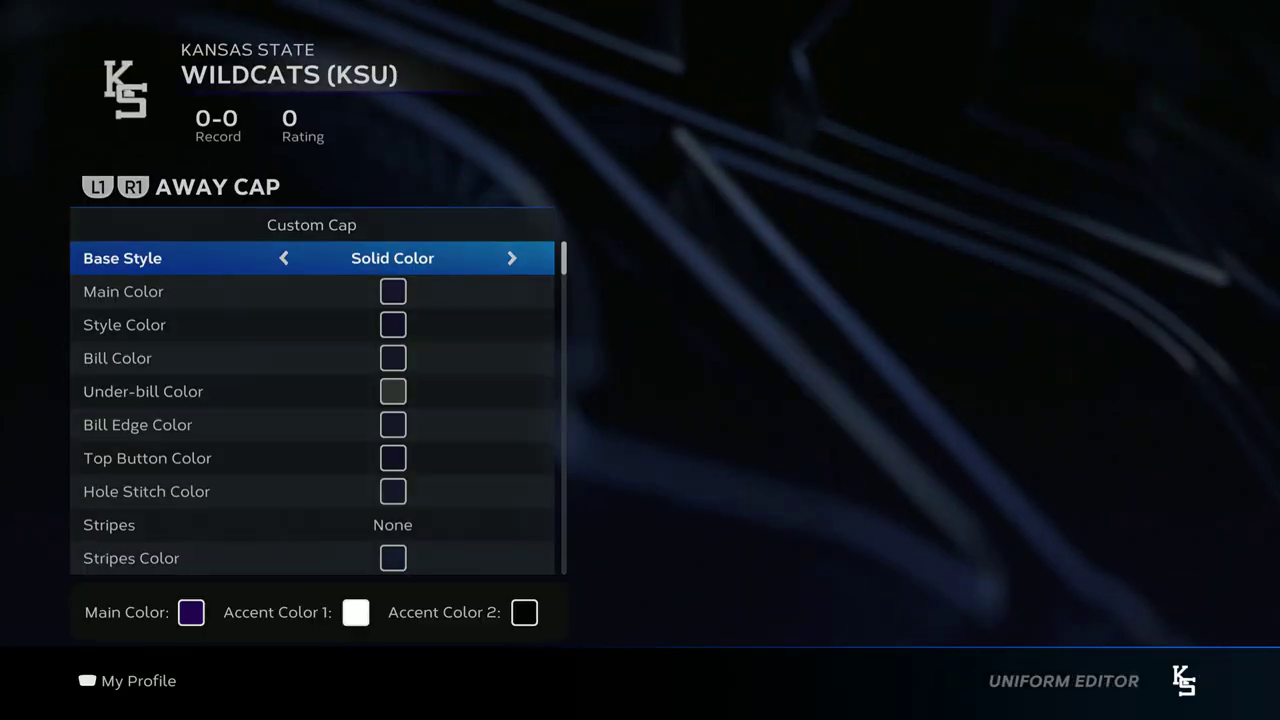
key("Down")
key("Return")
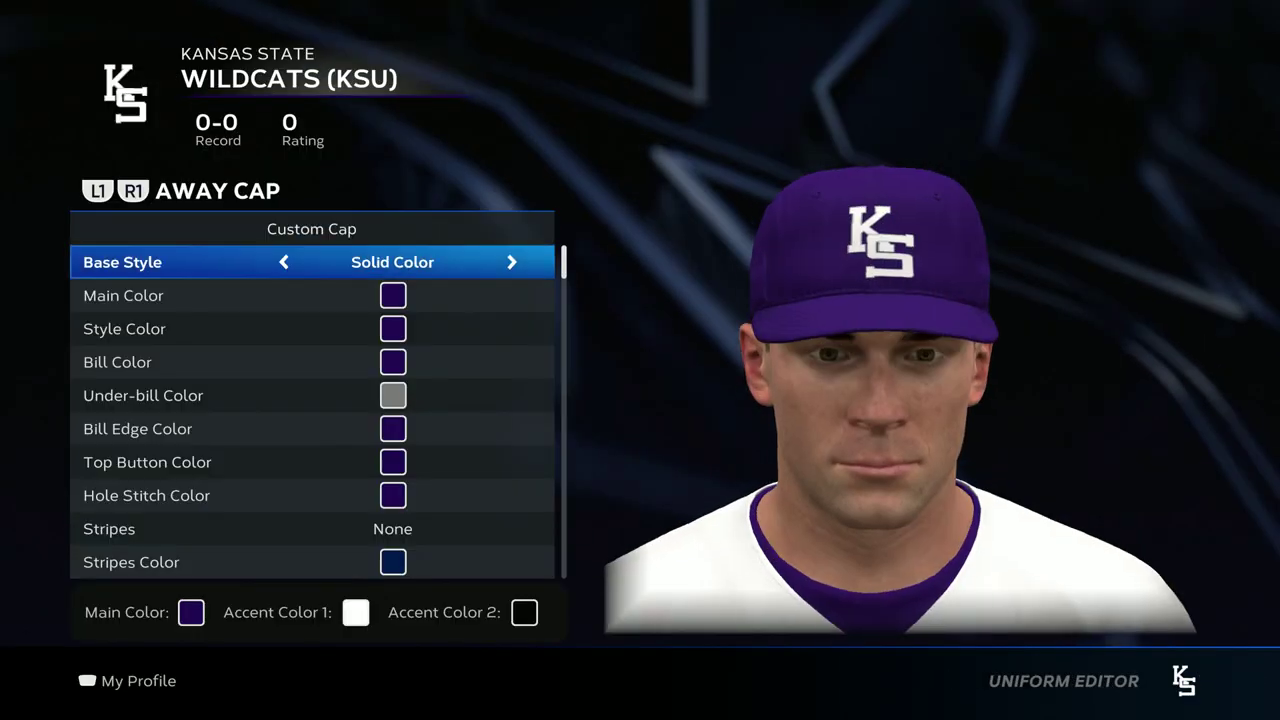
- Try MLB AL and NL team color presets as the away cap's main color, then return to the purple favorite color
key("Down")
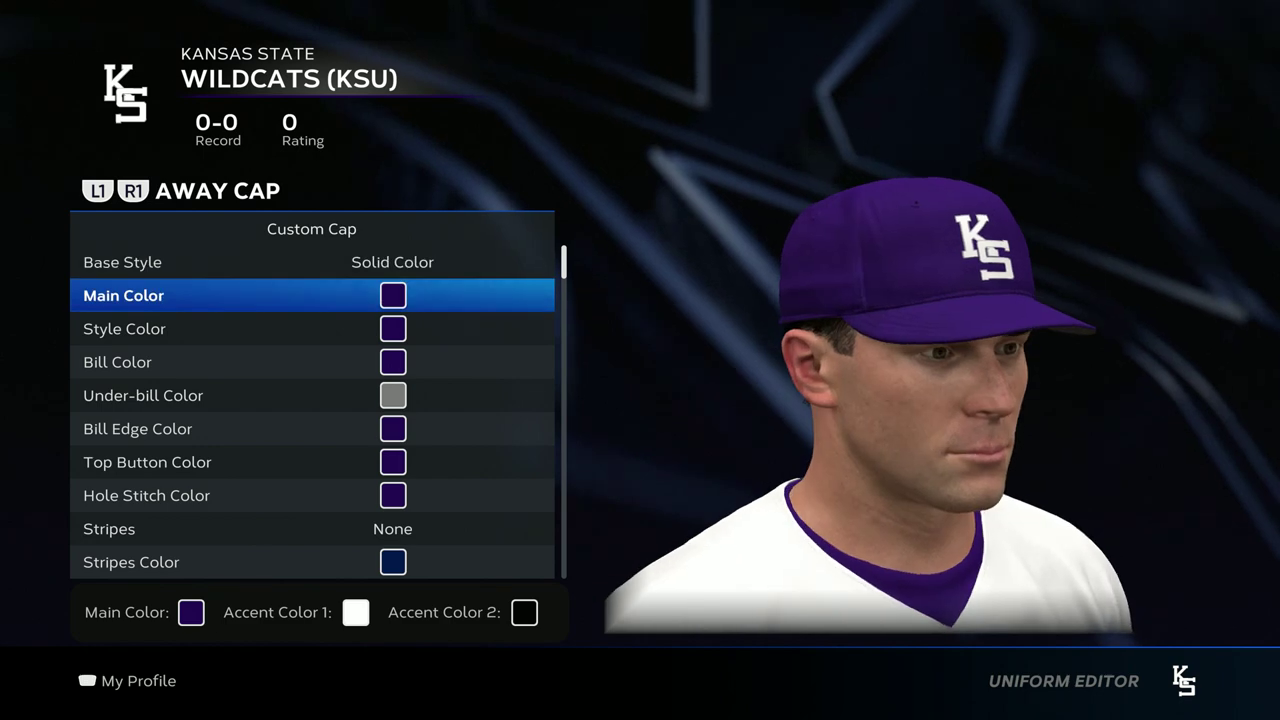
key("Return")
key("R1")
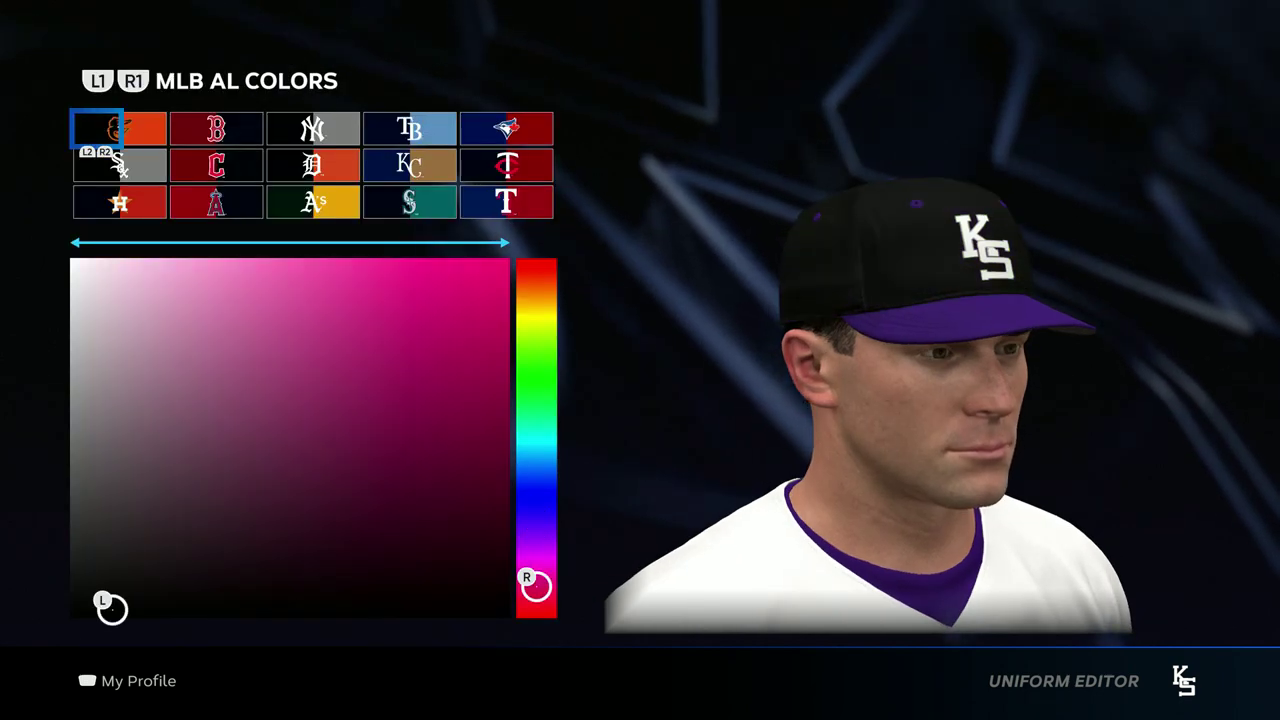
key("R1")
key("R2")
key("R2")
key("R2")
key("R2")
key("R2")
key("R2")
key("R2")
key("R2")
key("R2")
key("R2")
key("R2")
key("R2")
key("R2")
key("R2")
key("R2")
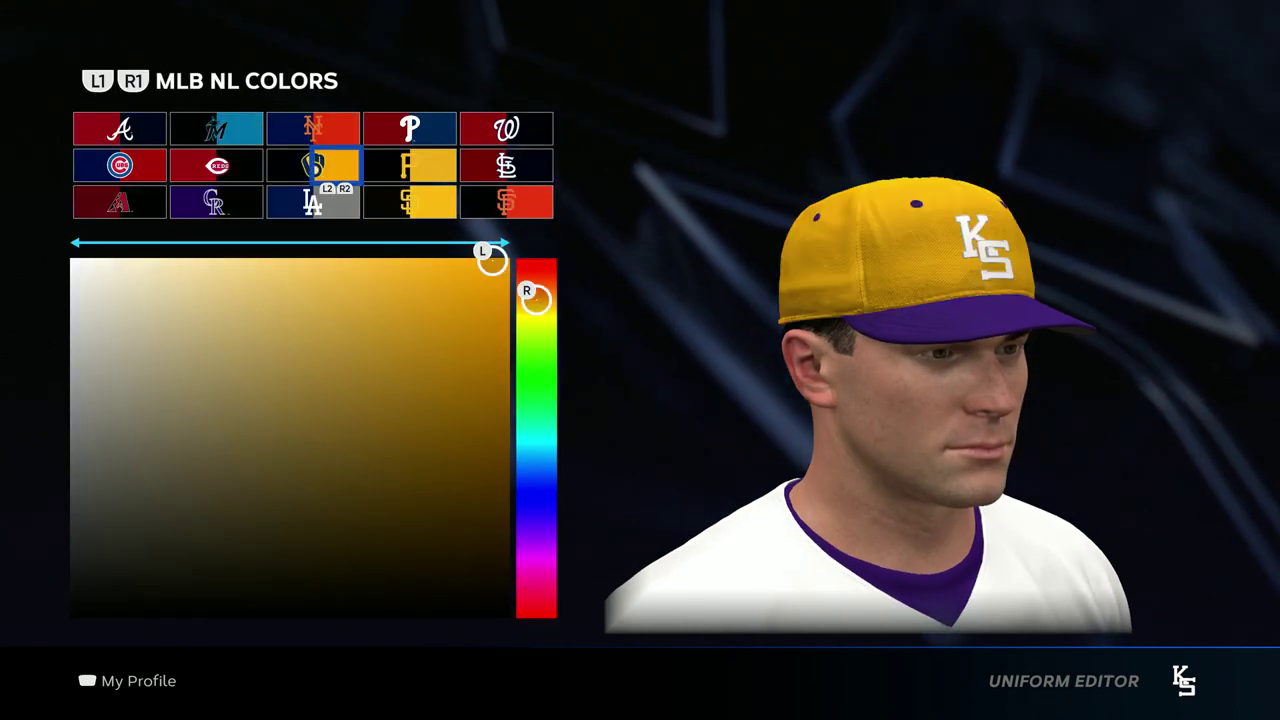
key("Page_Up")
key("Page_Up")
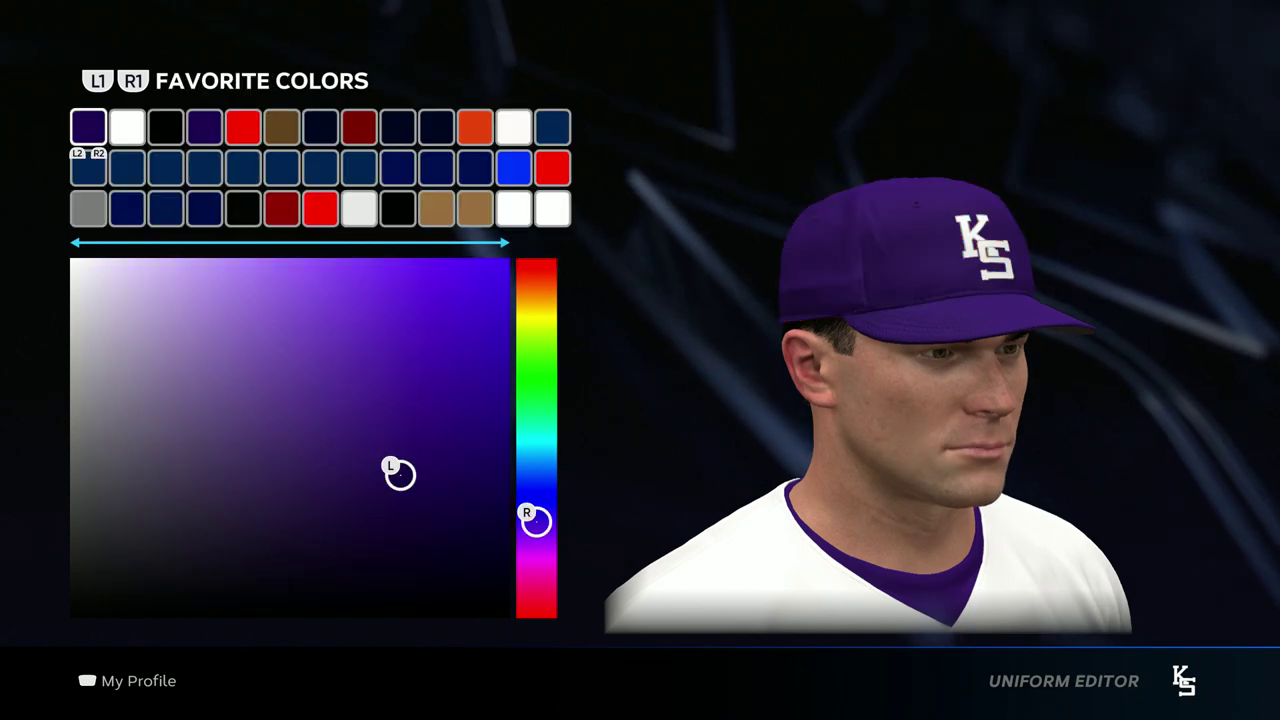
key("Escape")
- Open the away cap logo for editing and load the saved Kansas State K State logo into it
key("Down")
key("Down")
key("Down")
key("Down")
key("Down")
key("Down")
key("Down")
key("Down")
key("Down")
key("Down")
key("Return")
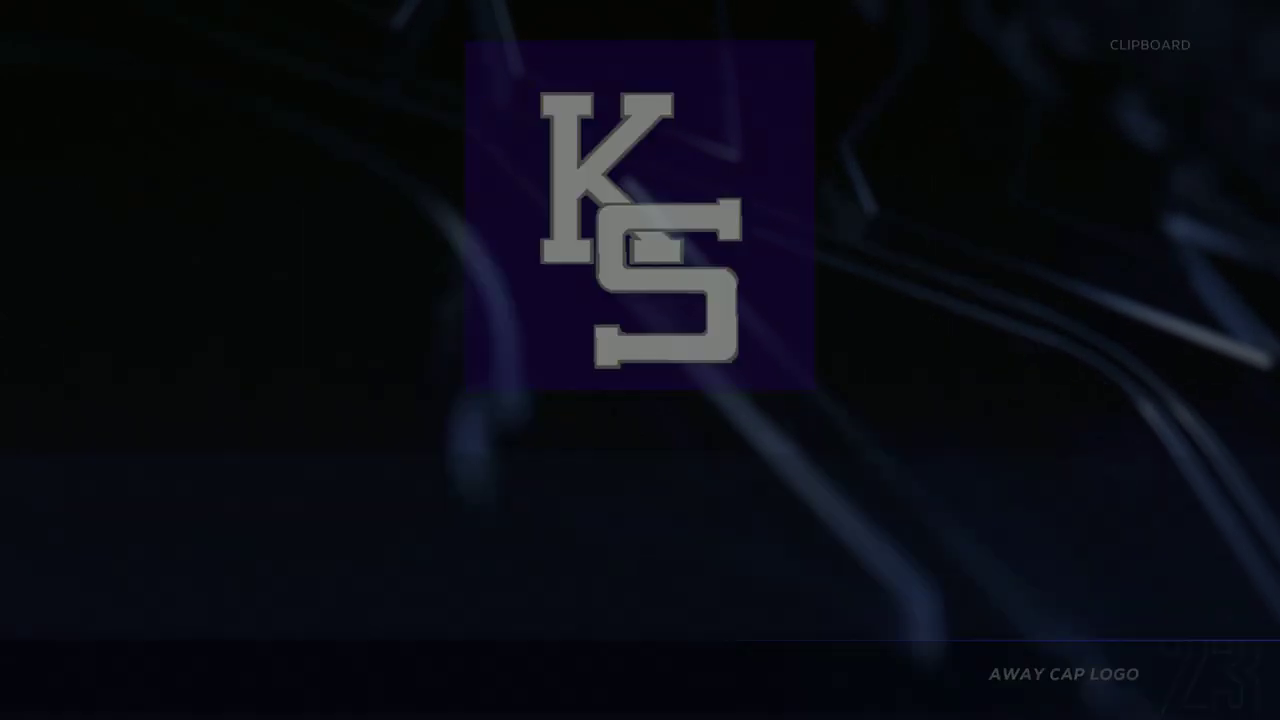
key("Menu")
key("Return")
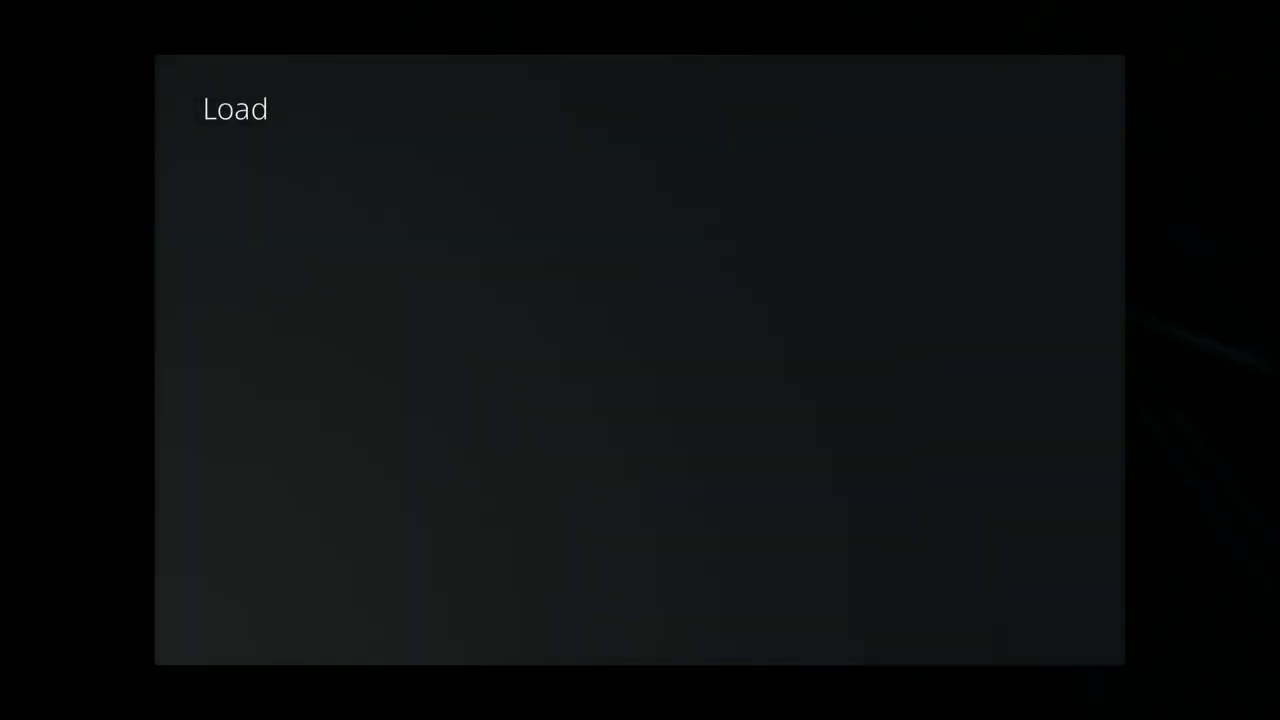
key("Return")
- Enlarge the KS cap logo to scale 2.69, position it at about X 0.6, Y 192.3, and return to the cap settings
key("Up")
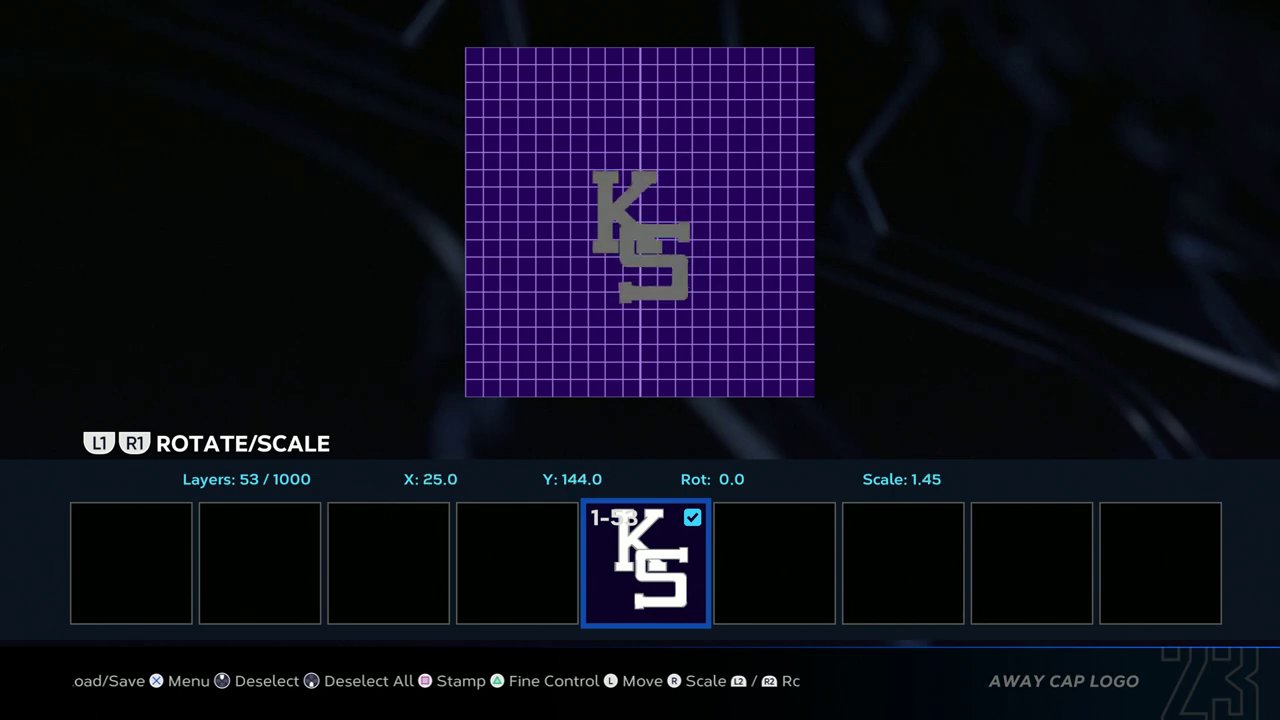
key("Page_Up")
key("Left")
key("Down")
key("Right")
key("Down")
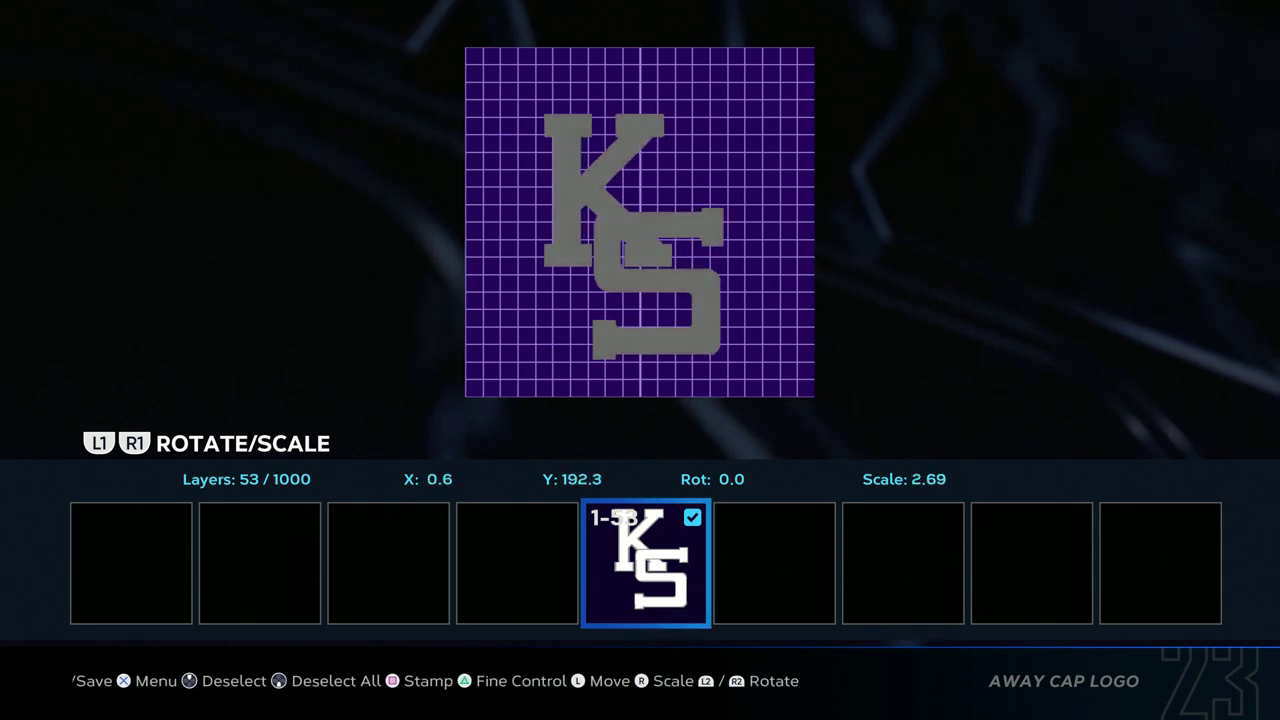
key("Escape")
key("Return")
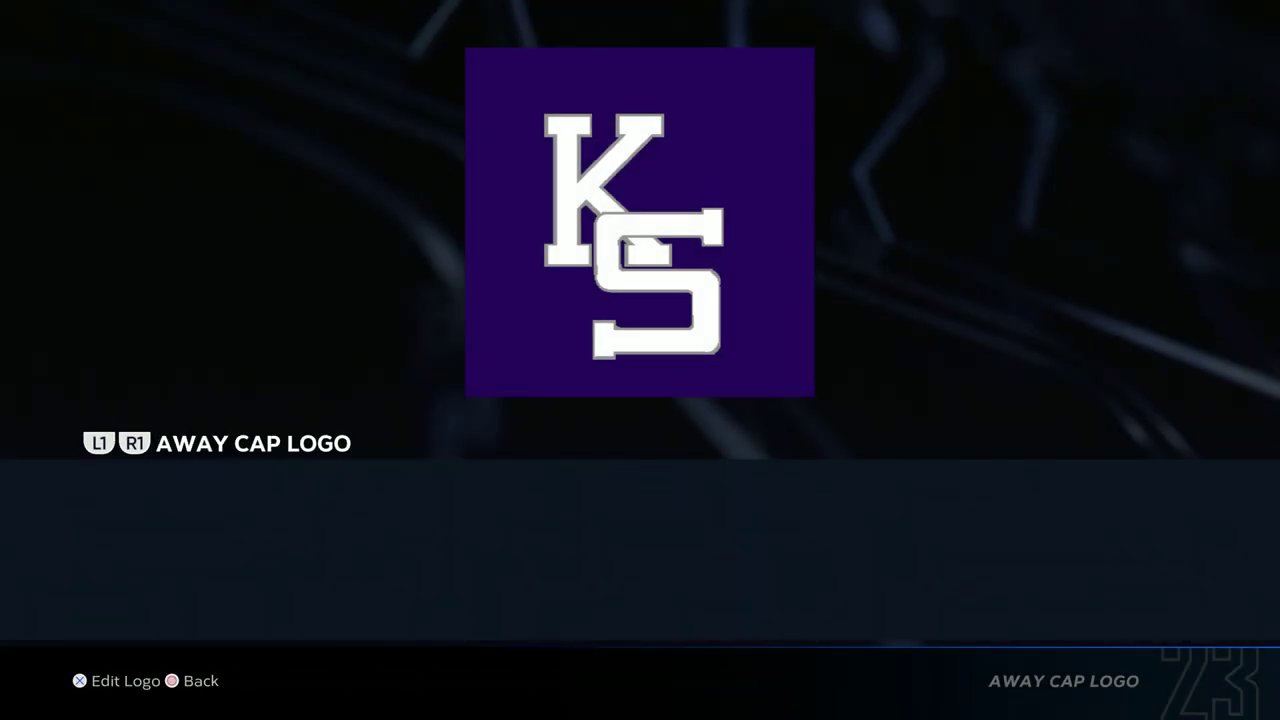
key("Escape")
- Review the away cap's color settings, including the under-bill color
key("Down")
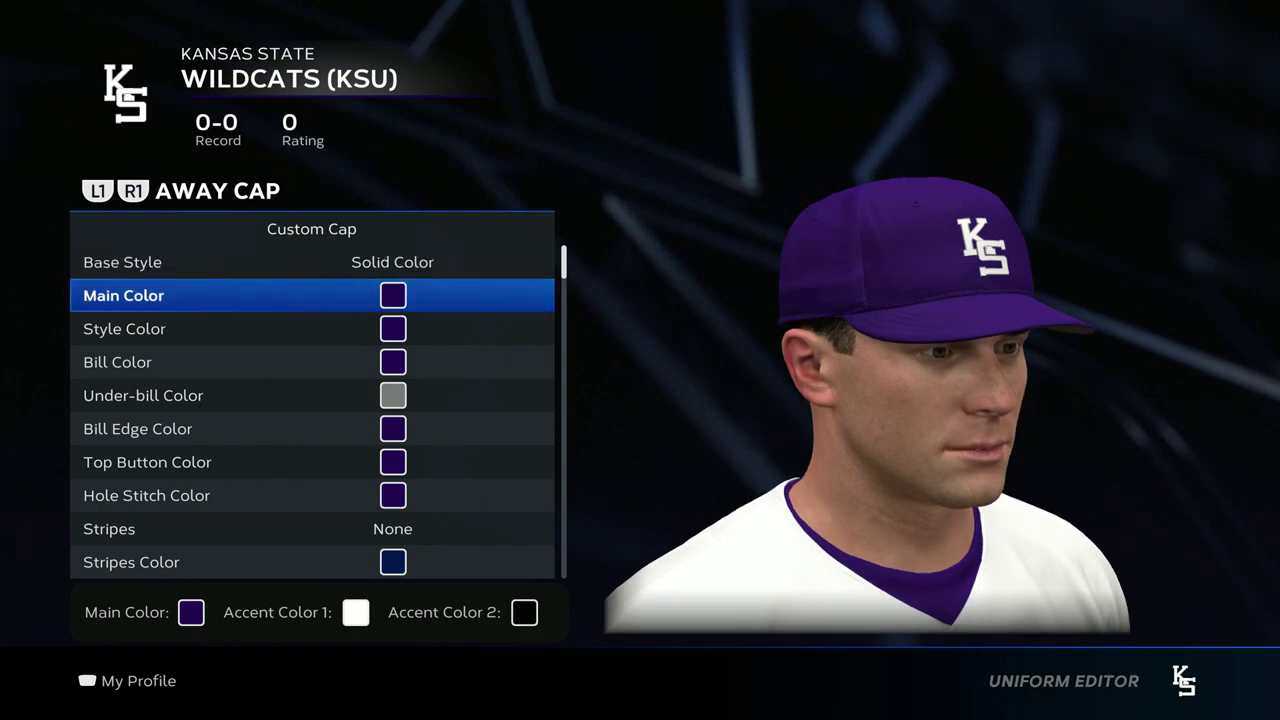
key("Down")
key("Down")
key("Down")
key("Down")
key("Down")
key("Up")
key("Up")
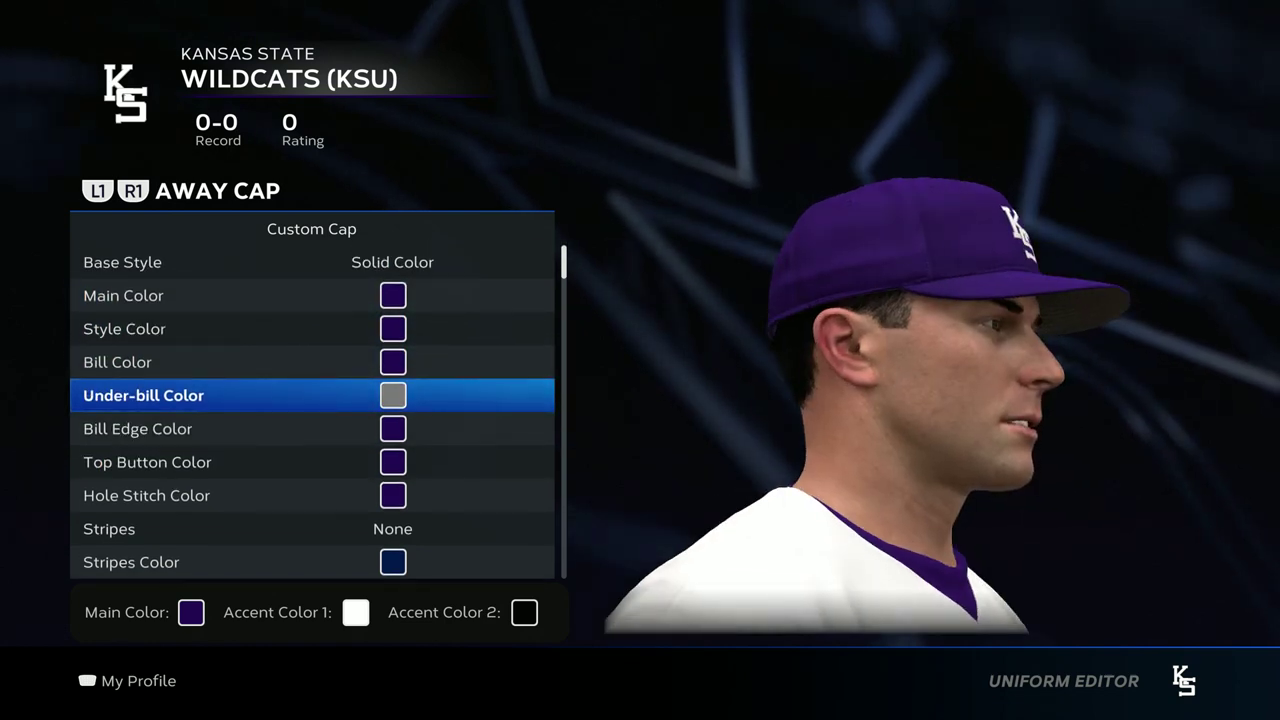
- Switch to the away jersey settings and open the jersey logo for editing
key("Page_Down")
key("Down")
key("Down")
key("Down")
key("Down")
key("Down")
key("Down")
key("Down")
key("Down")
key("Down")
key("Down")
key("Down")
key("Down")
key("Down")
key("Down")
key("Down")
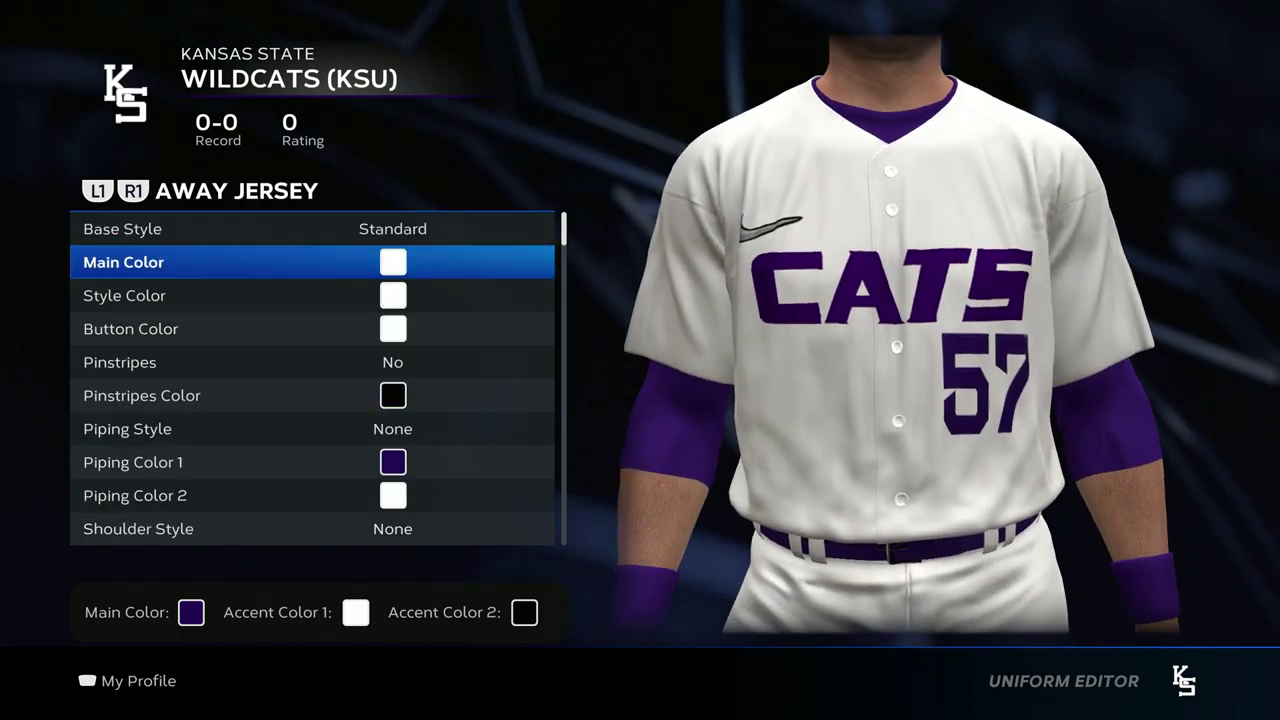
key("Down")
key("Down")
key("Down")
key("Return")
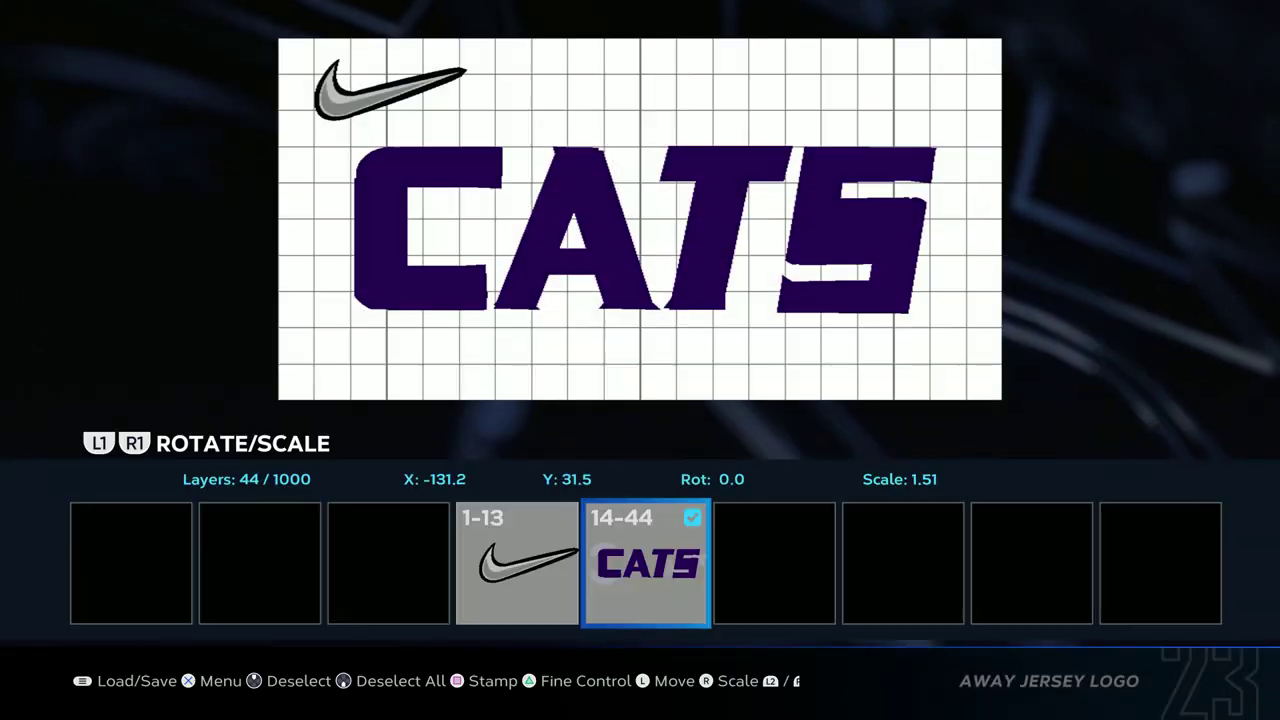
- Load the saved LogoVault-Kansas State jers file into the away jersey logo
key("Escape")
key("Return")
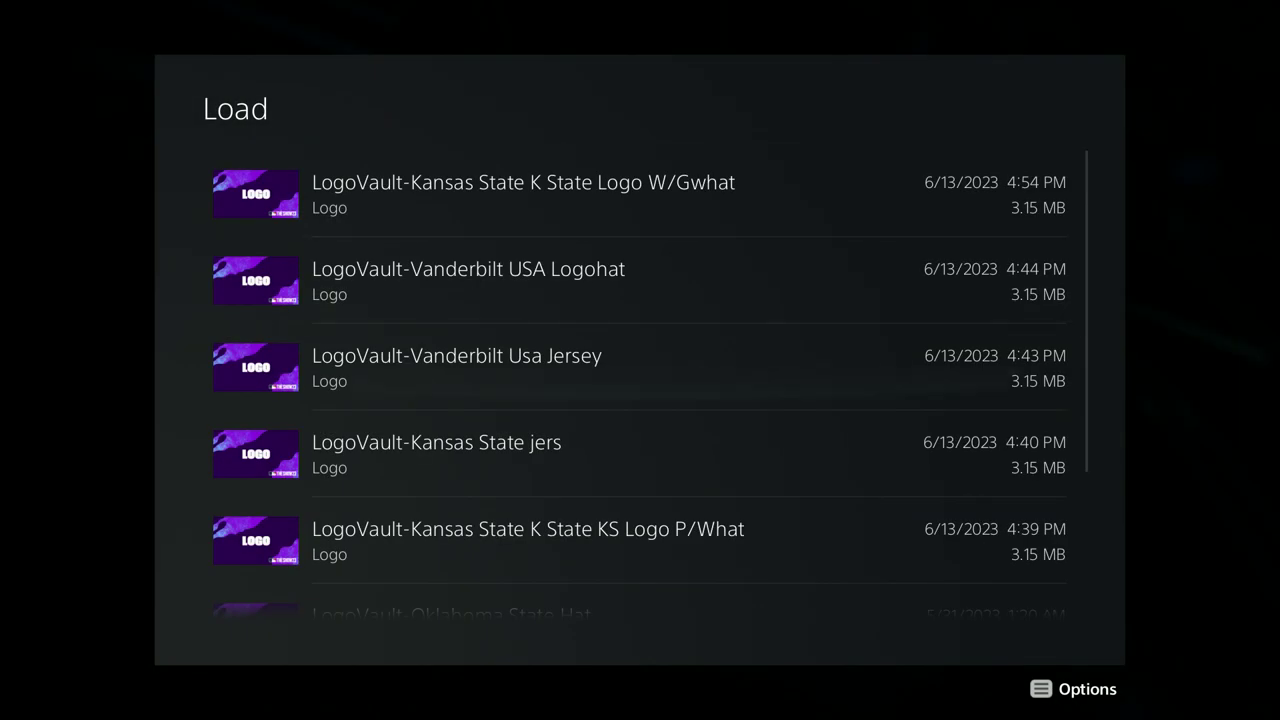
key("Down")
key("Return")
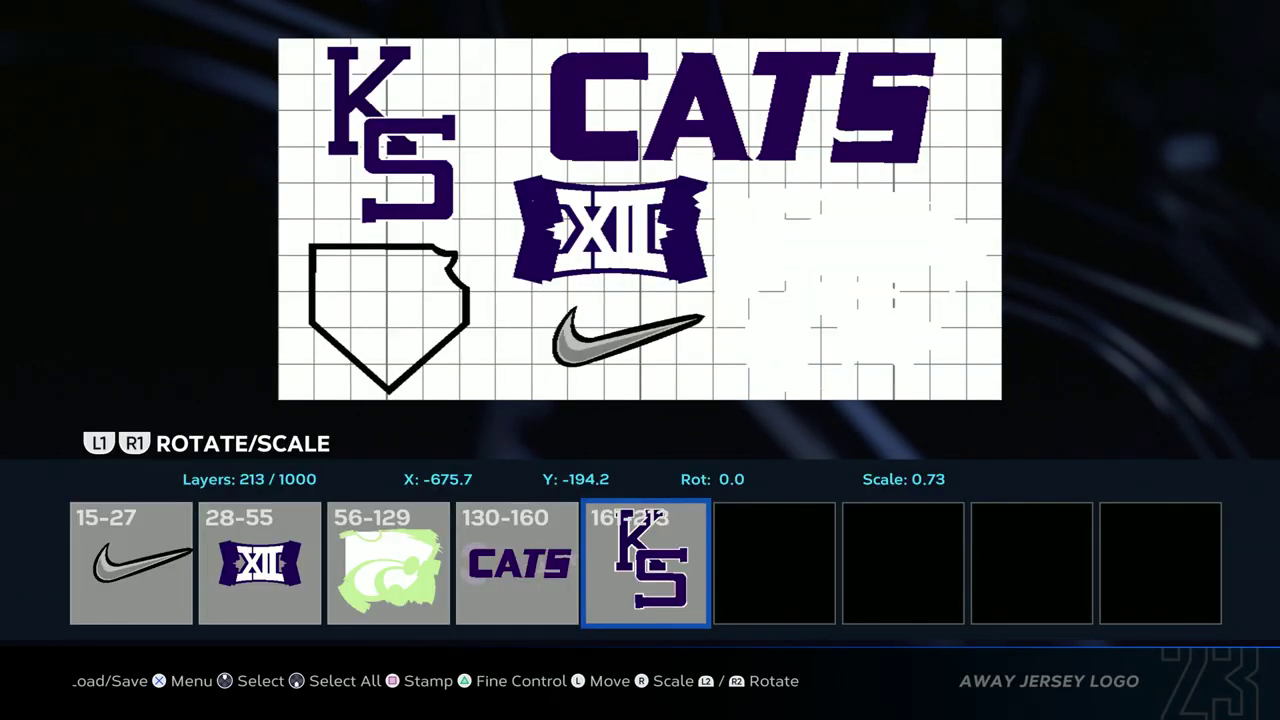
- Delete the KS, Powercat, XII and home plate outline layer groups, keeping only the Nike swoosh and CATS
key("Up")
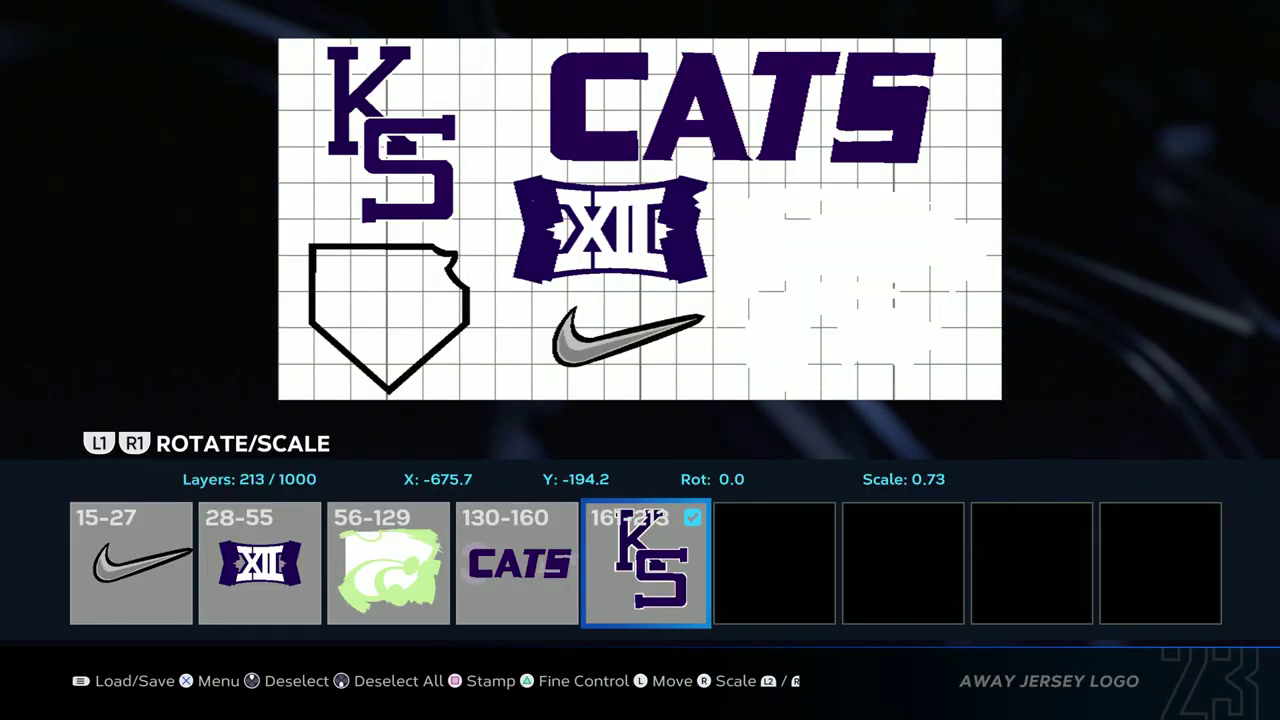
key("Left")
key("Left")
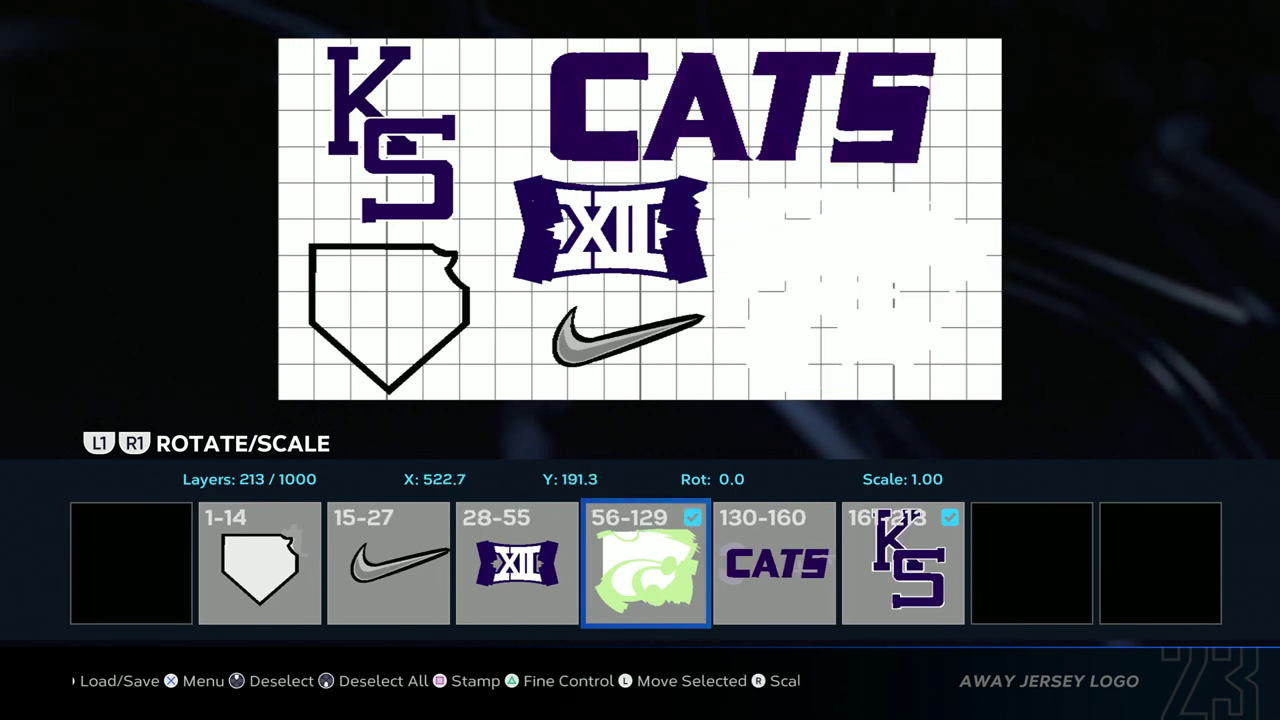
key("Left")
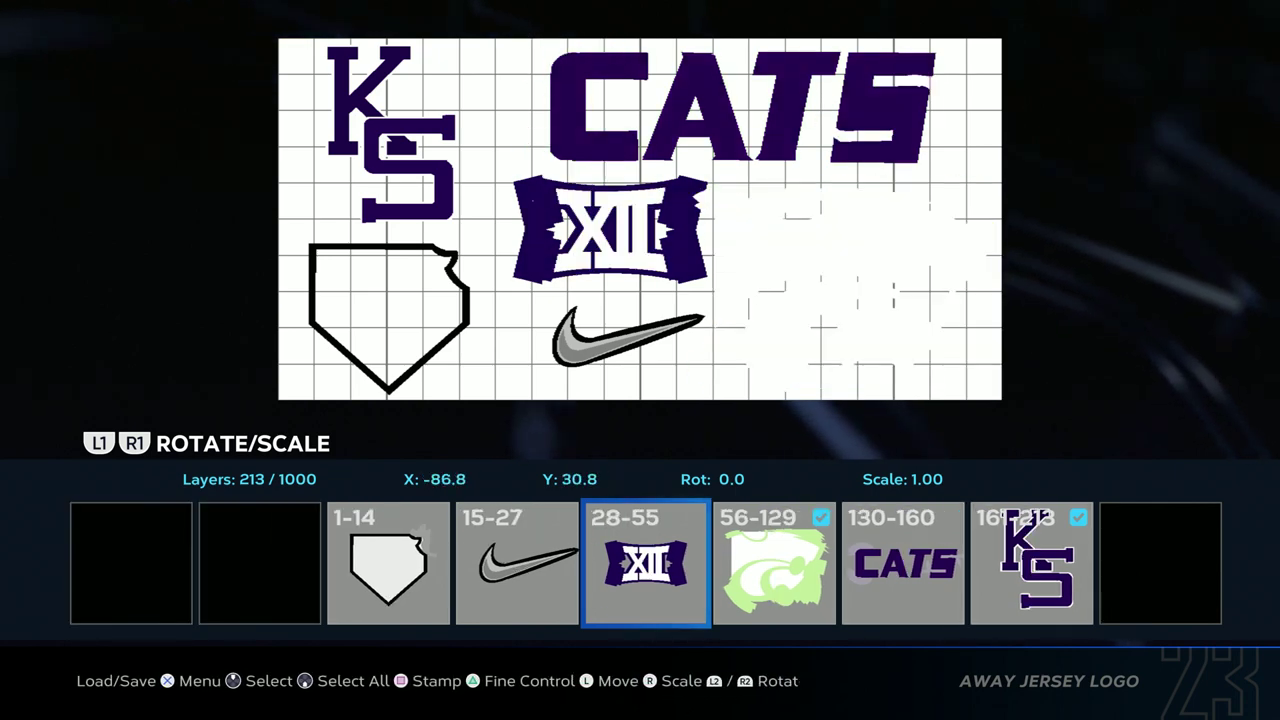
key("Up")
key("Left")
key("Left")
key("Up")
key("Return")
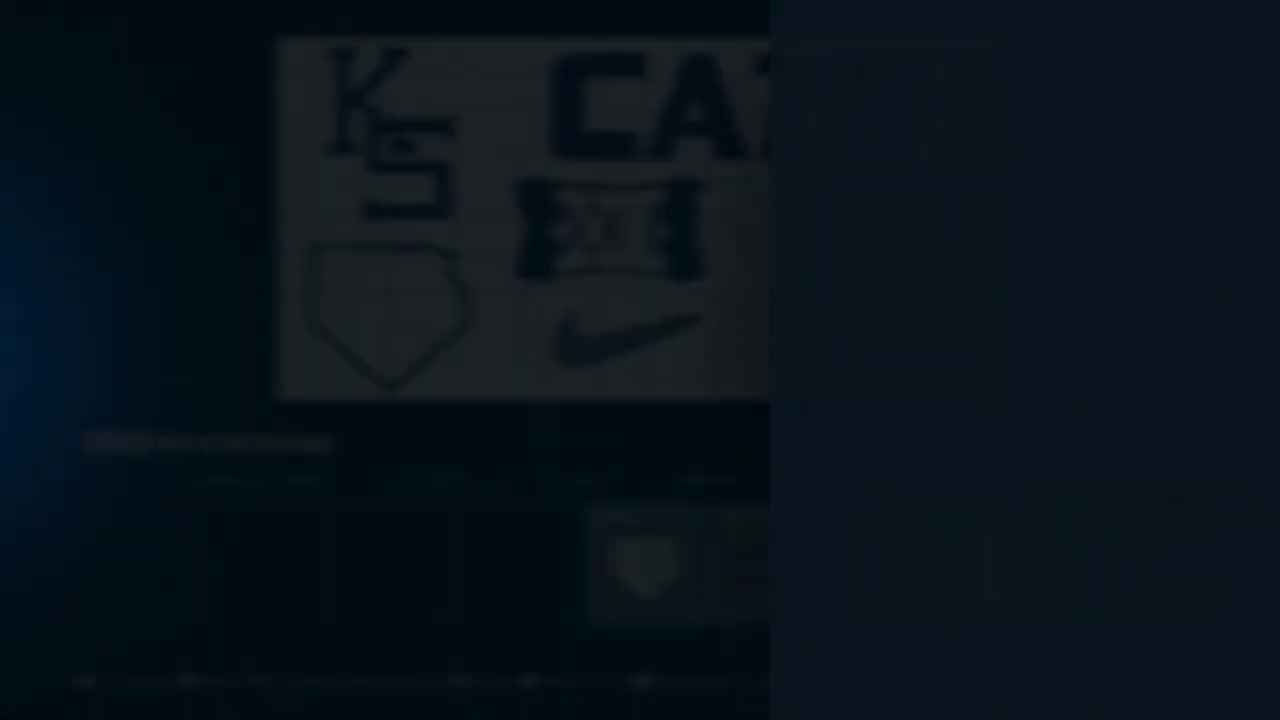
key("Down")
key("Down")
key("Return")
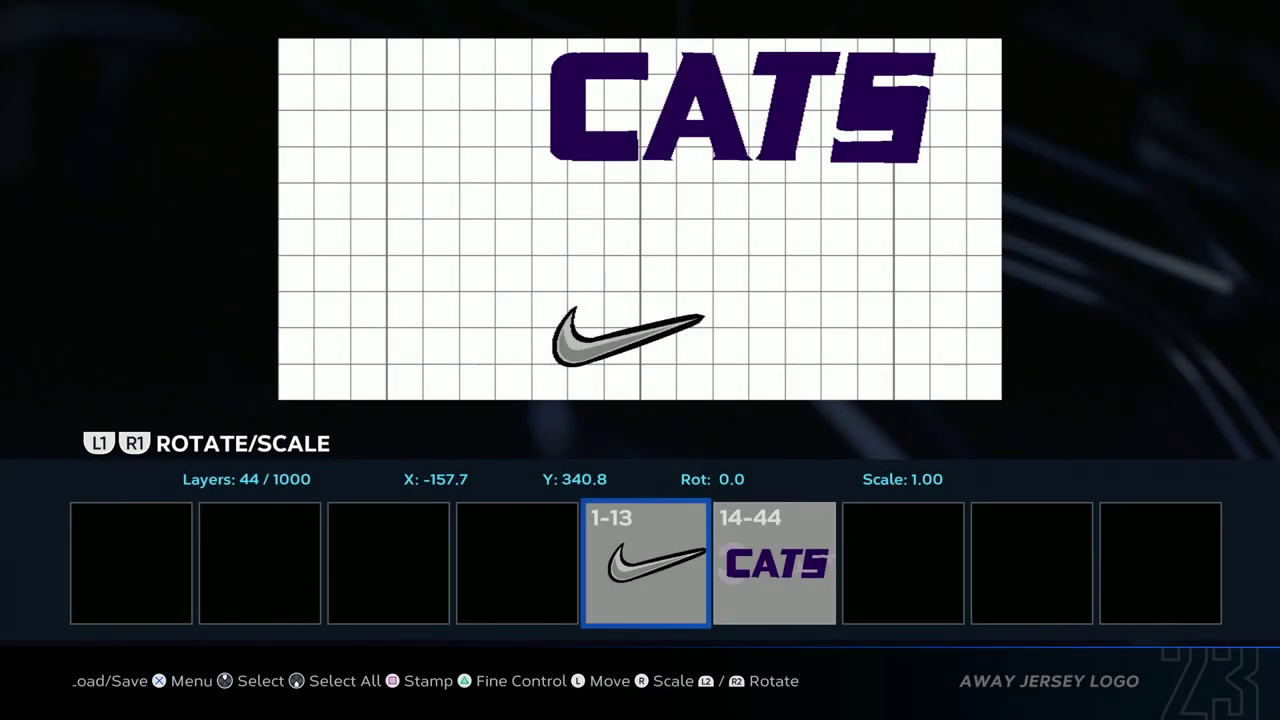
- Move the Nike swoosh to the canvas's upper-left area, at about X -772, Y -295
key("Right")
key("Left")
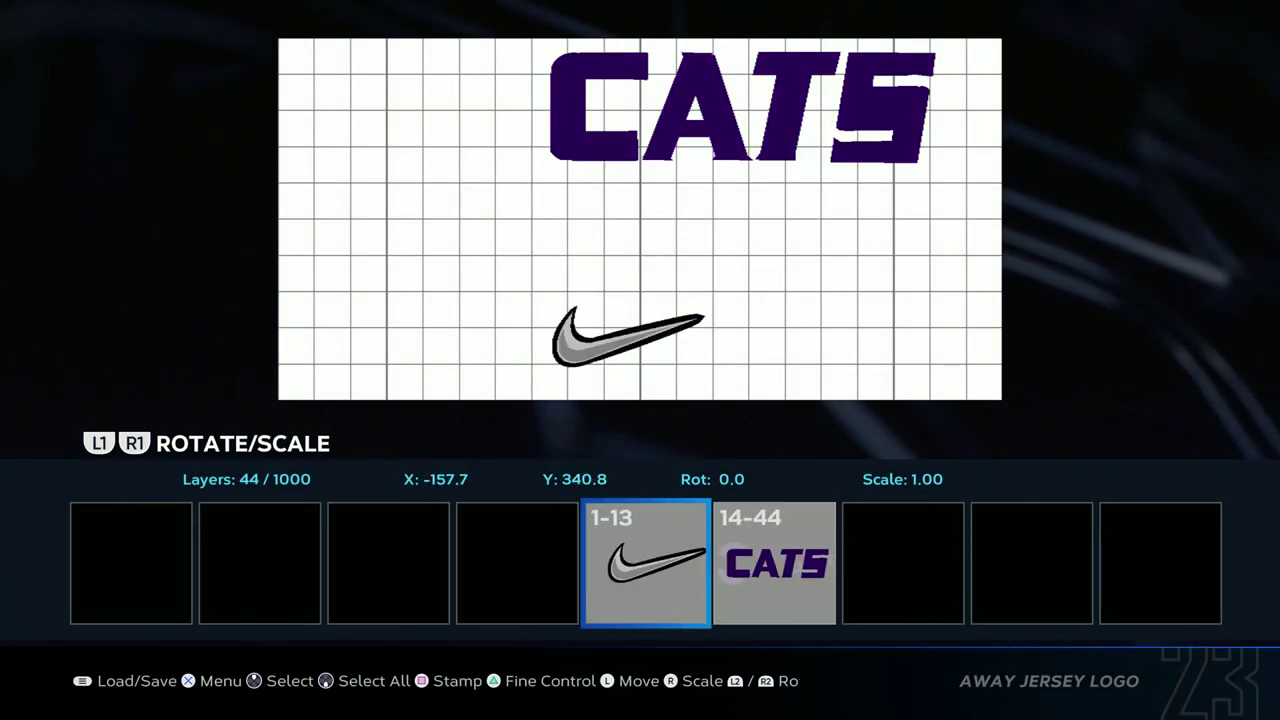
key("Right")
key("Left")
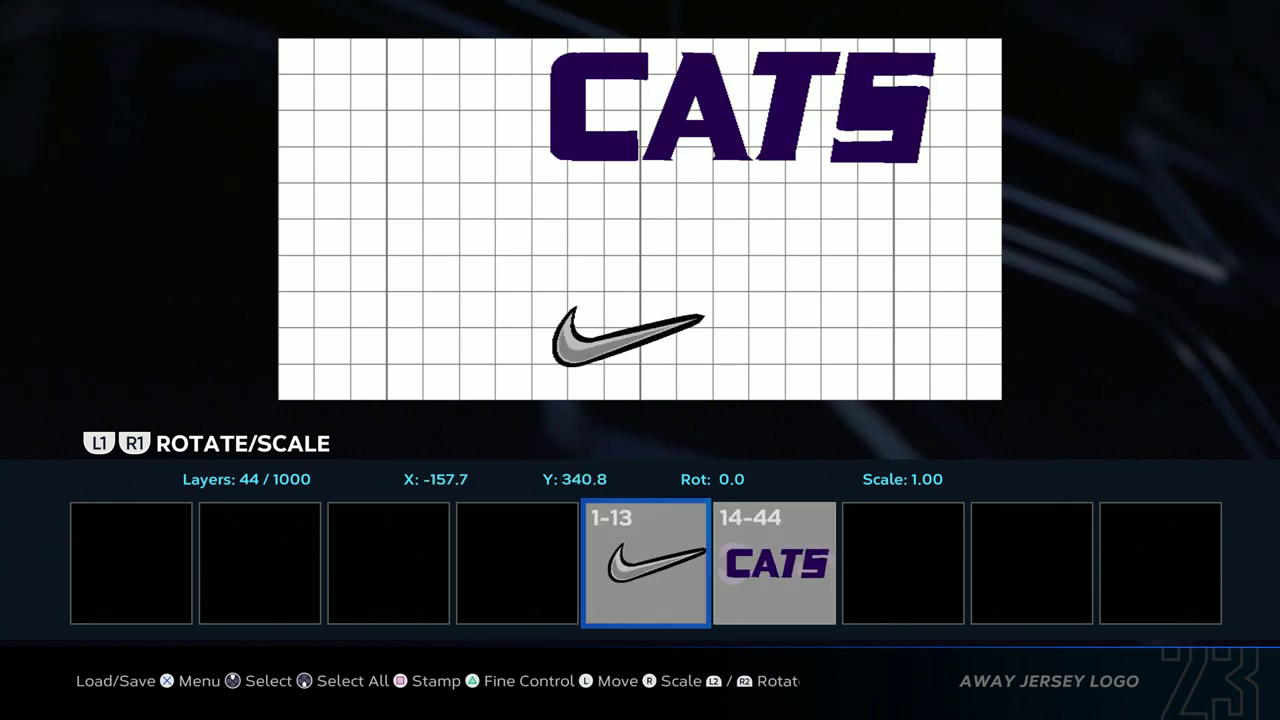
key("Left")
key("Up")
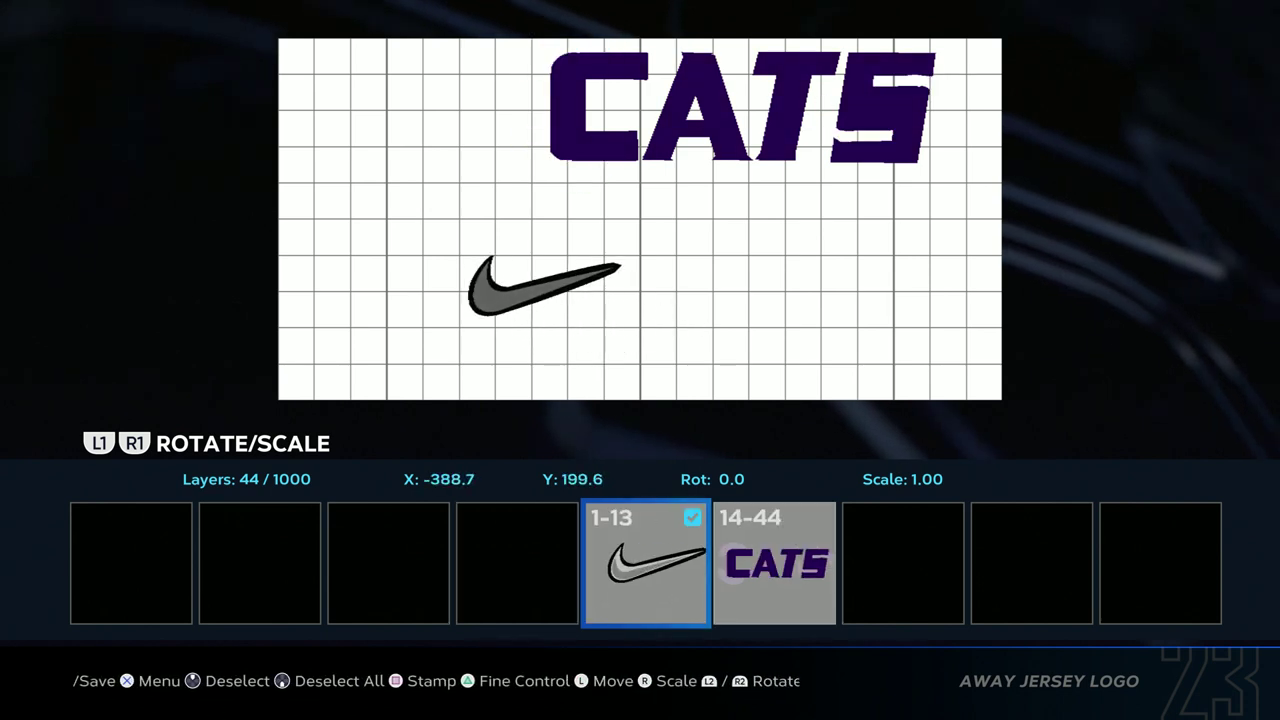
key("Up")
key("Left")
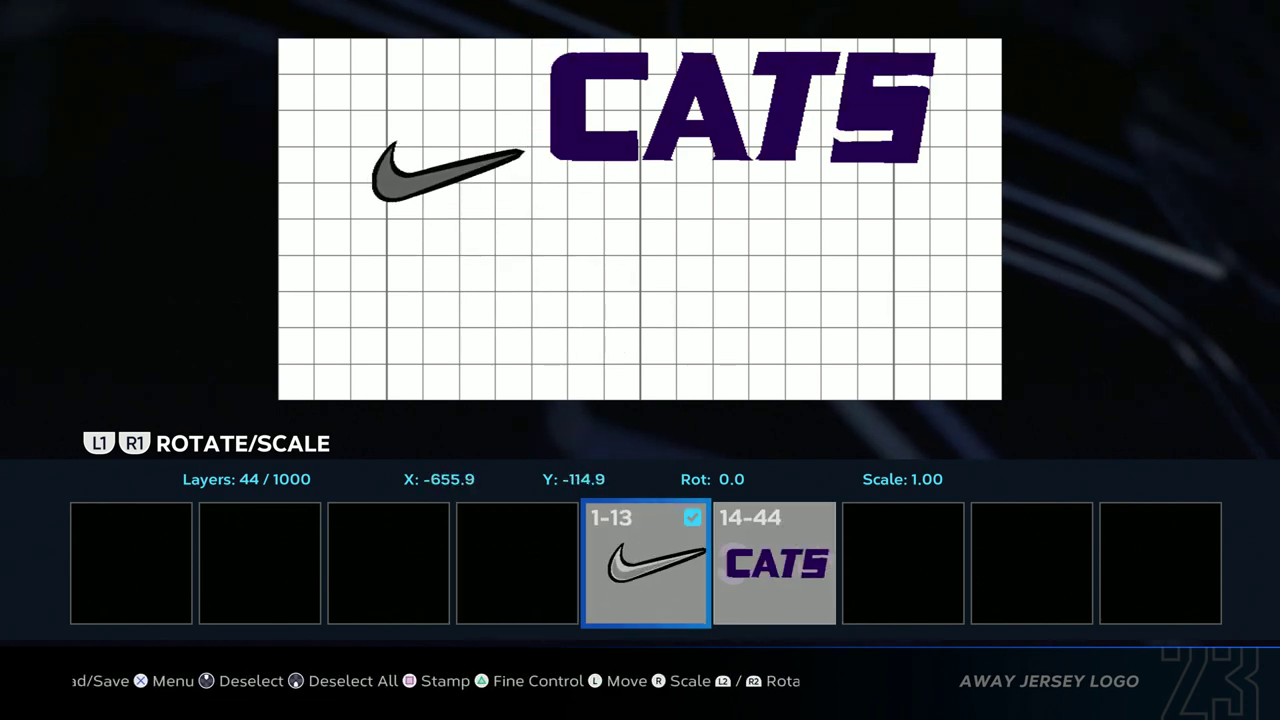
key("Up")
key("Left")
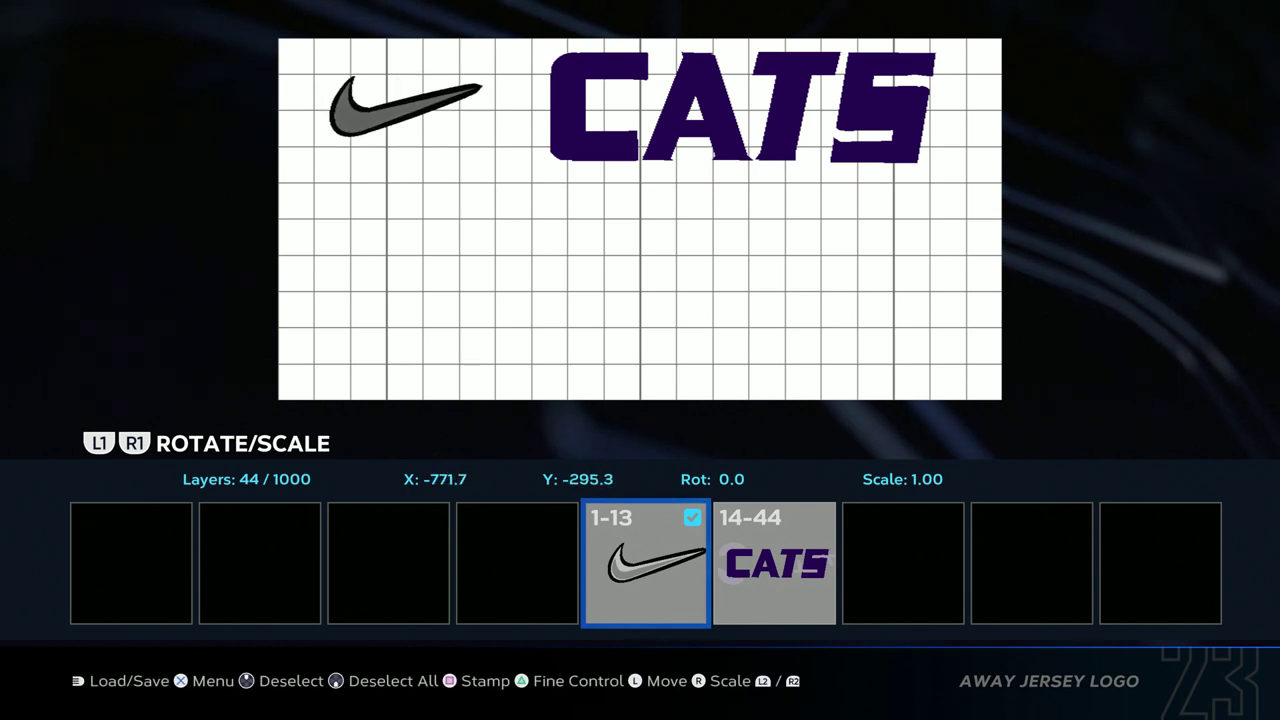
- Enlarge the CATS lettering to scale 1.46 and place it below the Nike swoosh at about X -92, Y 78
key("Up")
key("Right")
key("Up")
key("Down")
key("Left")
key("Down")
key("Left")
key("Page_Up")
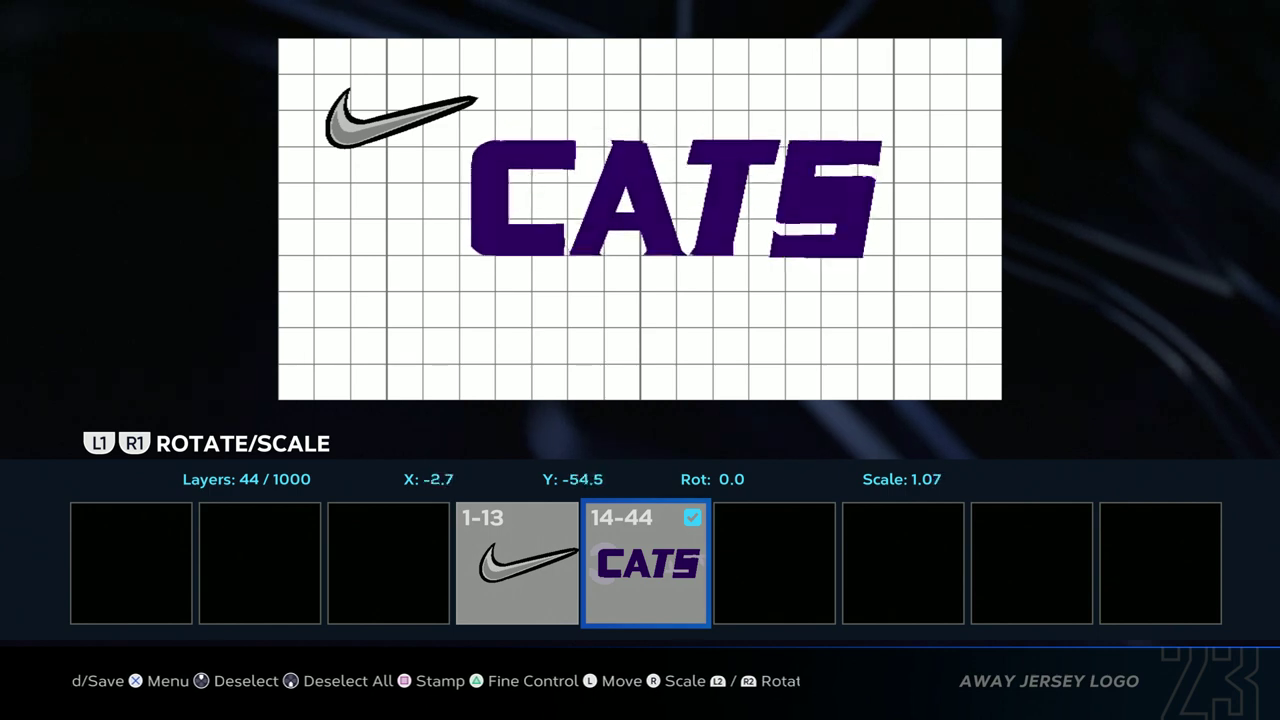
key("Page_Up")
key("Down")
key("Right")
key("Up")
key("Left")
key("Page_Up")
key("Right")
- Save the away jersey logo changes and return to the away jersey settings
key("Escape")
key("Return")
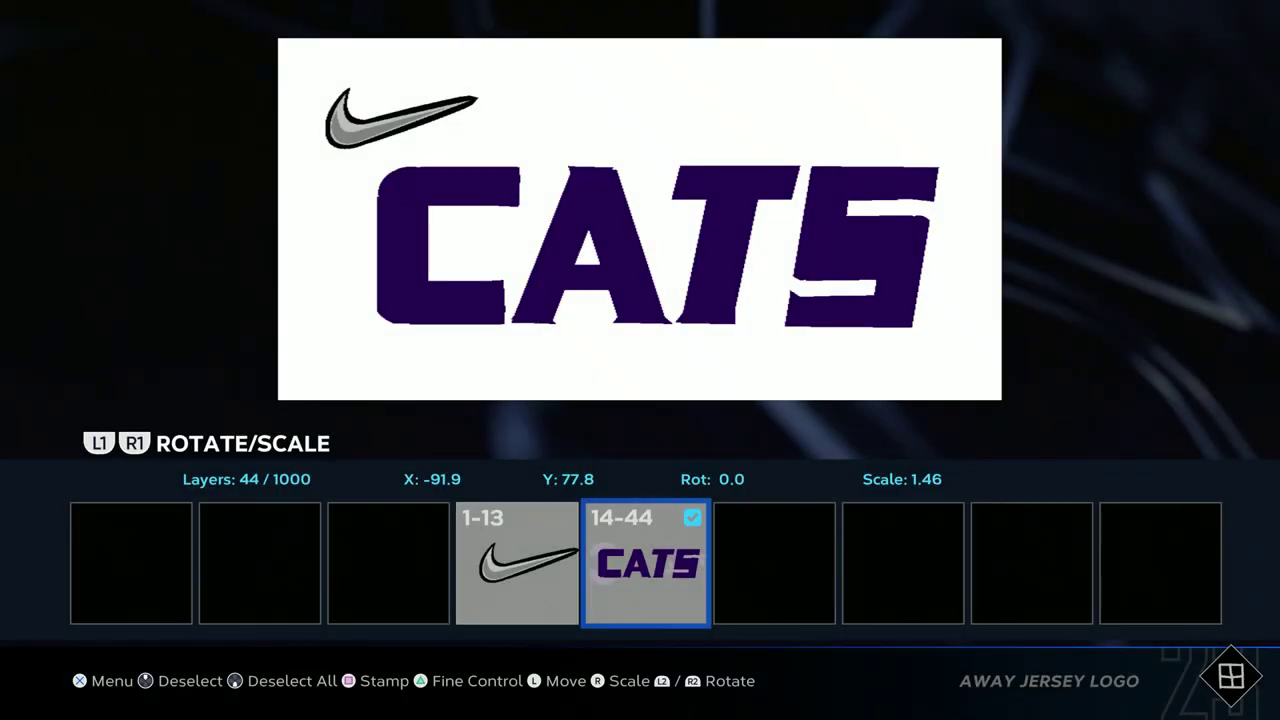
key("Escape")
key("Escape")
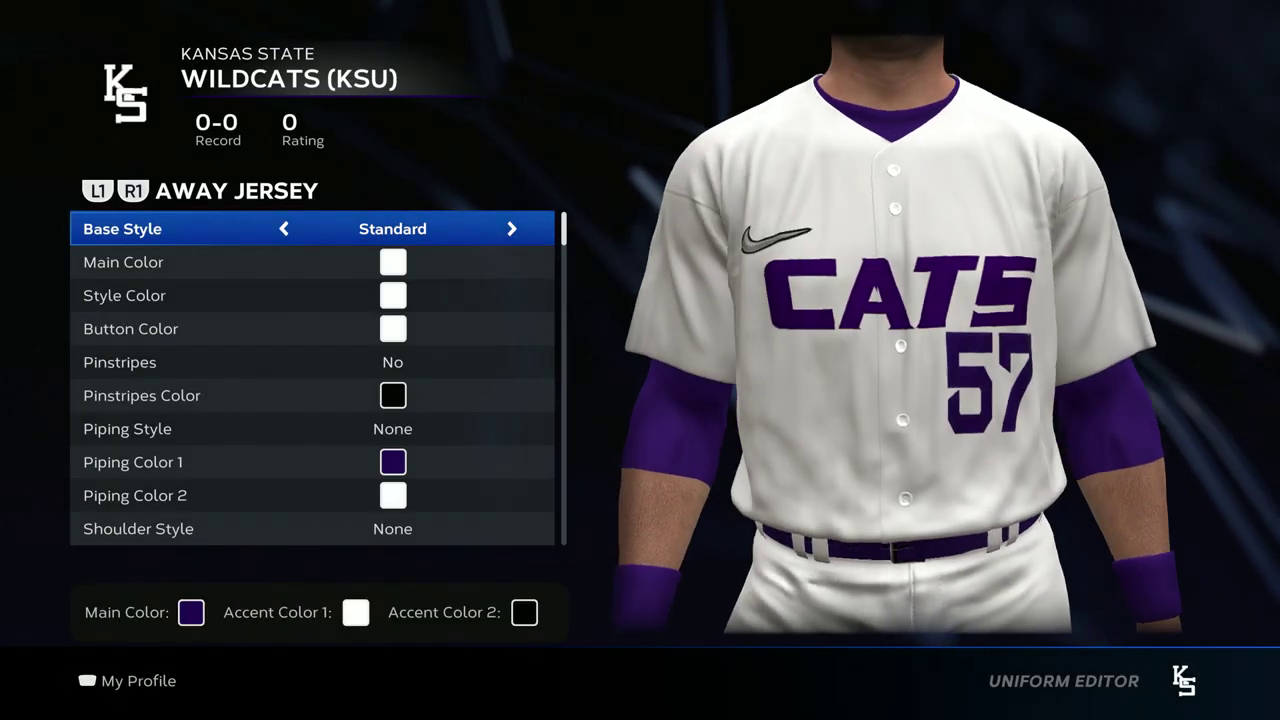
- Review the away jersey's style, color, pinstripe, piping and shoulder settings against the updated CATS logo
key("Down")
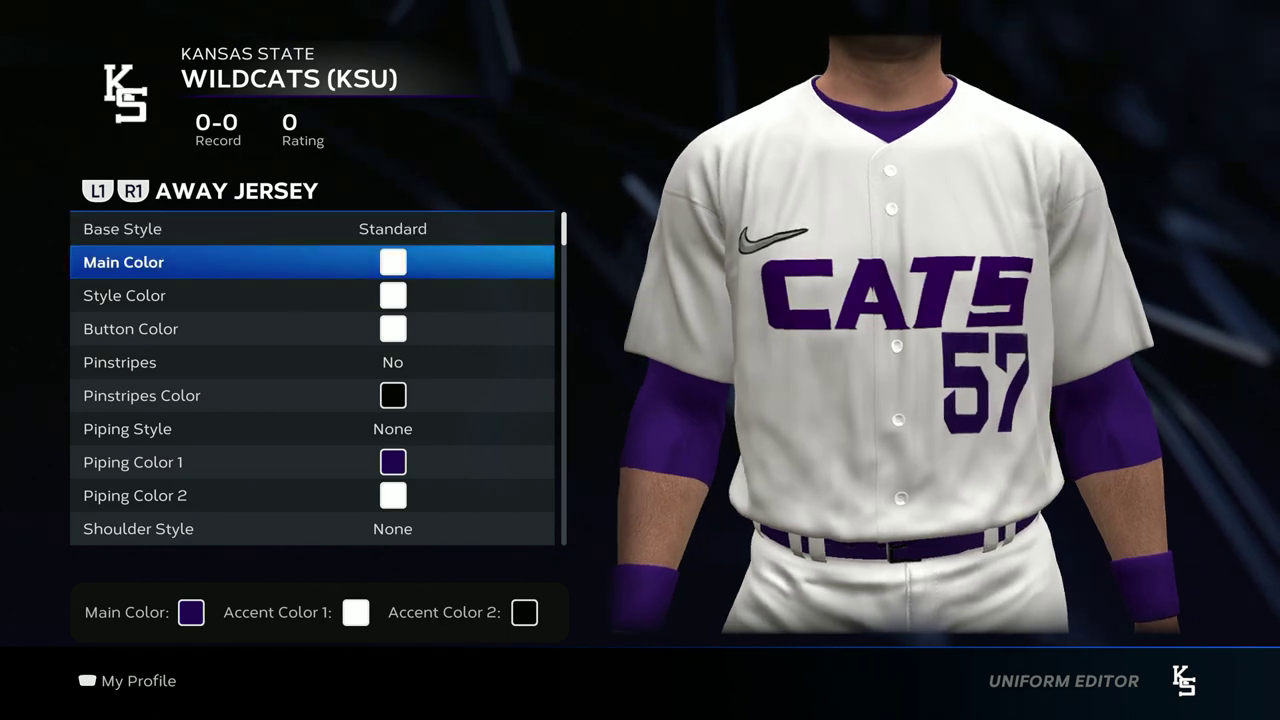
key("Down")
key("Up")
key("Up")
key("Down")
key("Down")
key("Down")
key("Up")
key("Up")
key("Down")
key("Down")
key("Down")
key("Down")
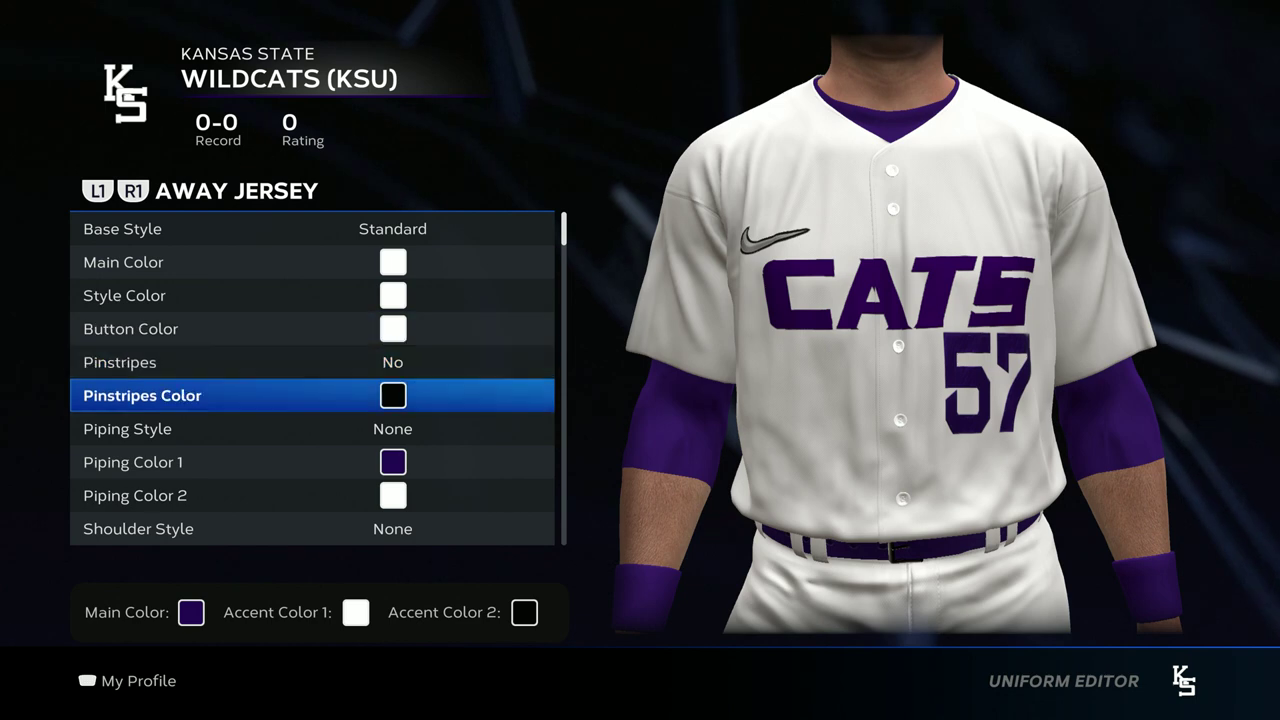
key("Down")
key("Down")
key("Down")
key("Down")
key("Down")
key("Down")
key("Down")
key("Down")
key("Down")
key("Down")
key("Down")
key("Up")
key("Down")
- Switch to the away jersey sleeves and examine their color, pinstripe and striping settings
key("Return")
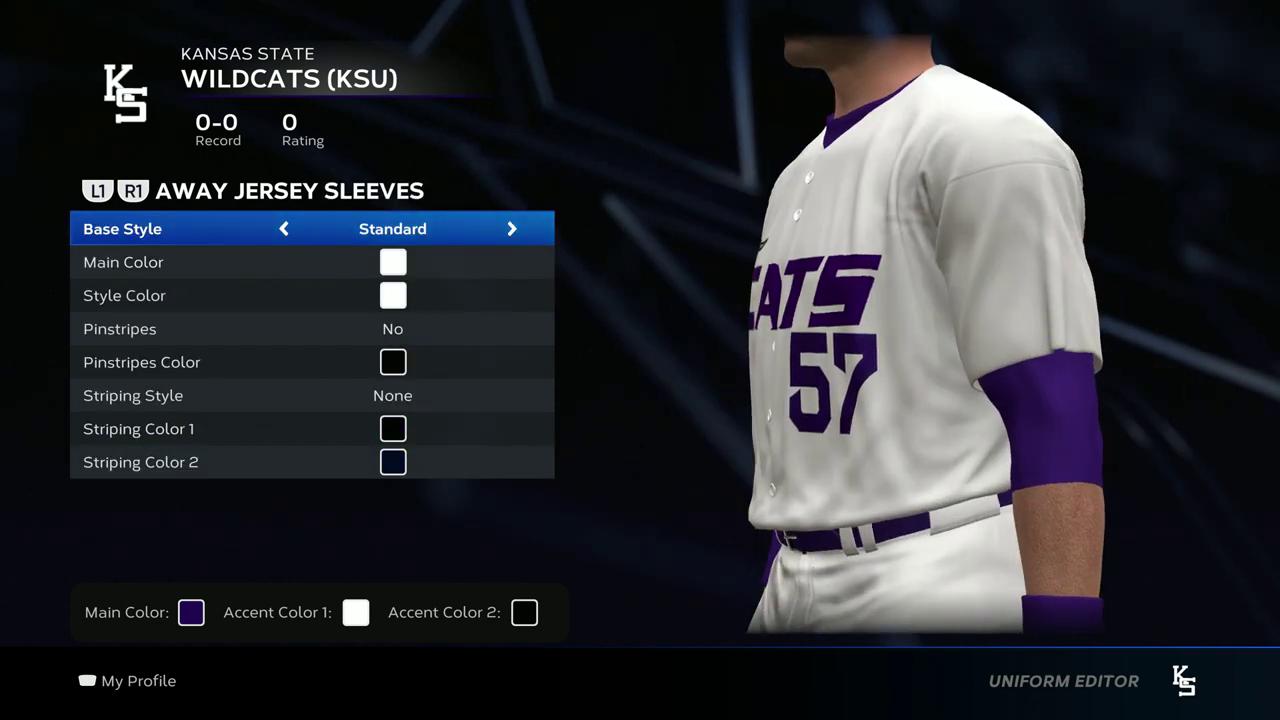
key("Down")
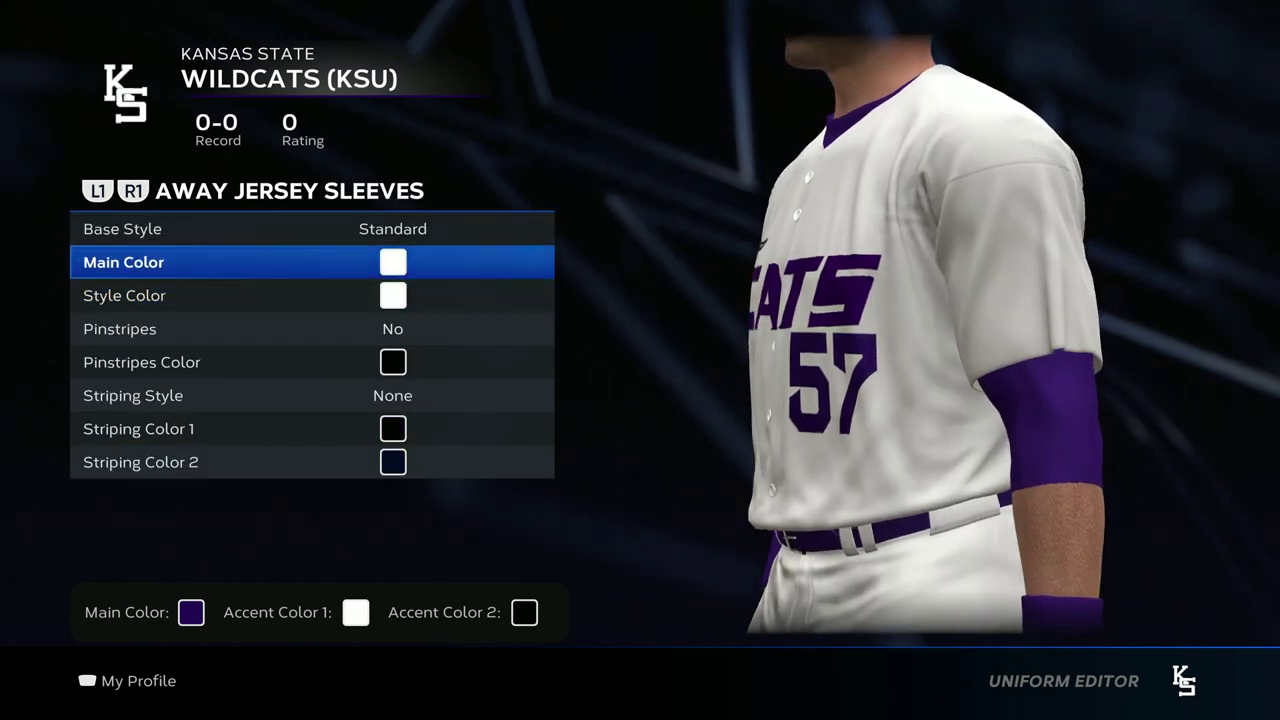
key("Down")
key("Down")
key("Down")
key("Down")
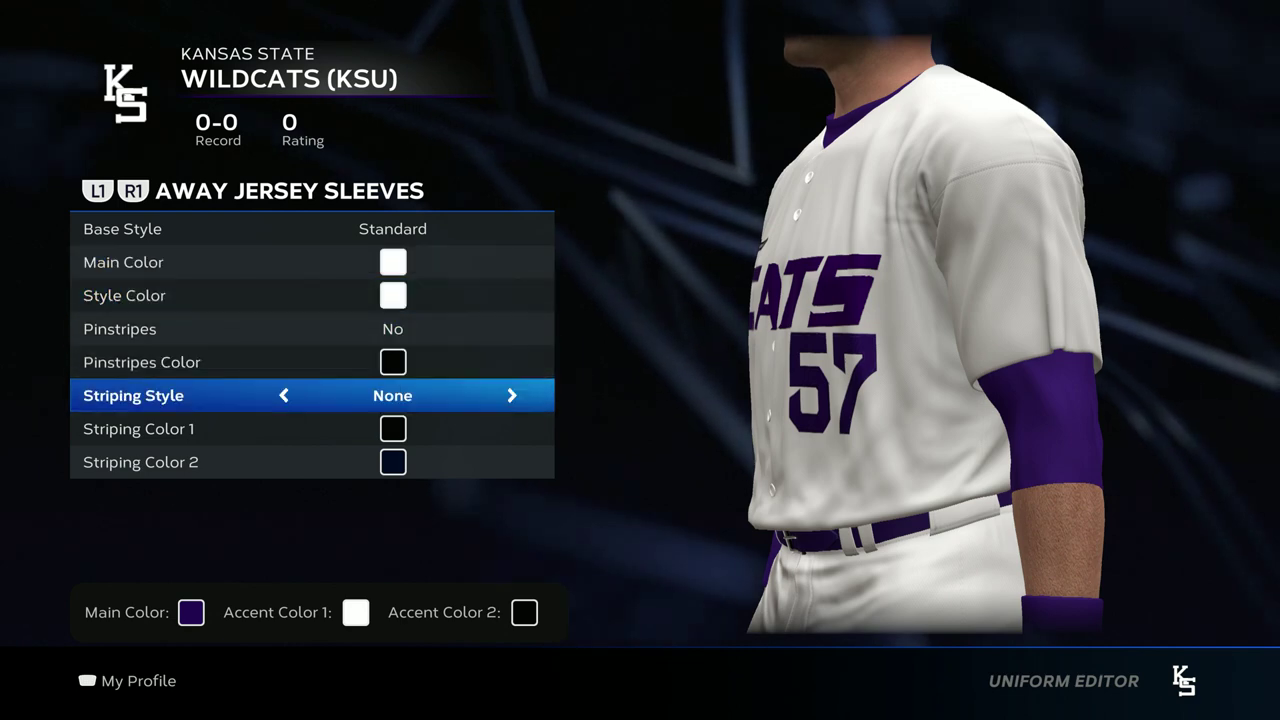
- Switch to the away name and numbers settings and check the fonts, number colors and front number option
key("R1")
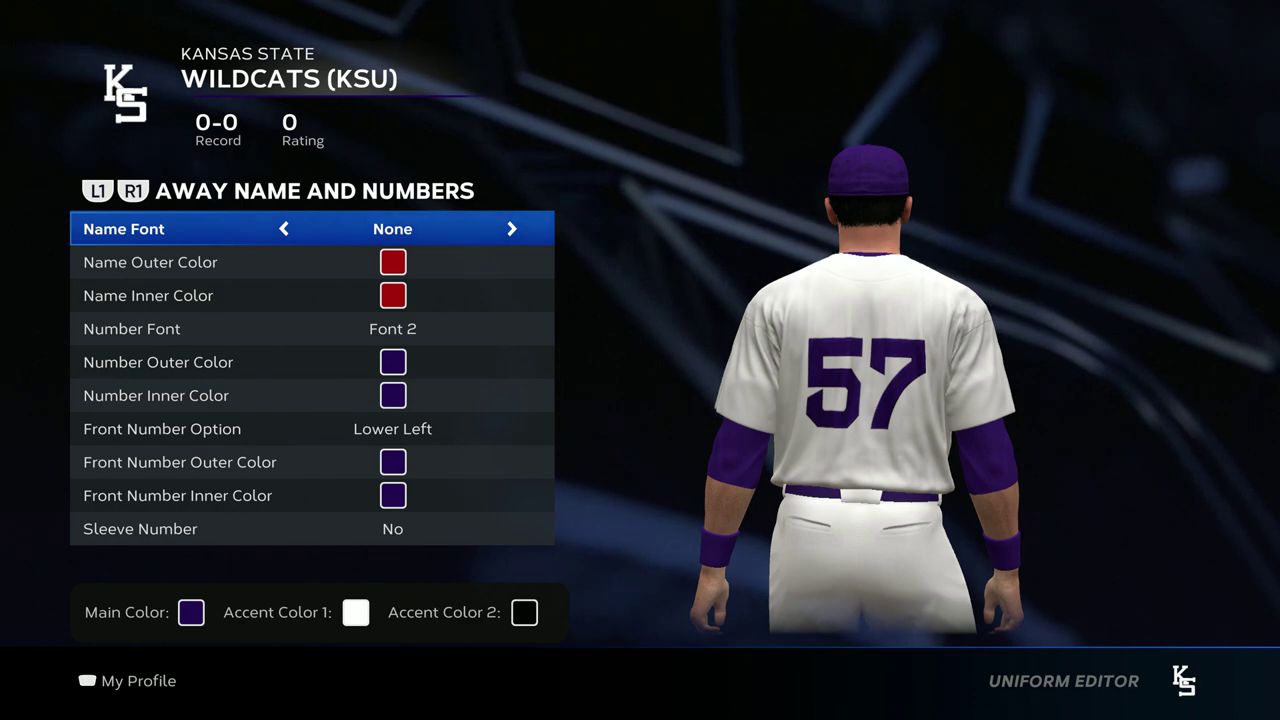
key("Down")
key("Down")
key("Down")
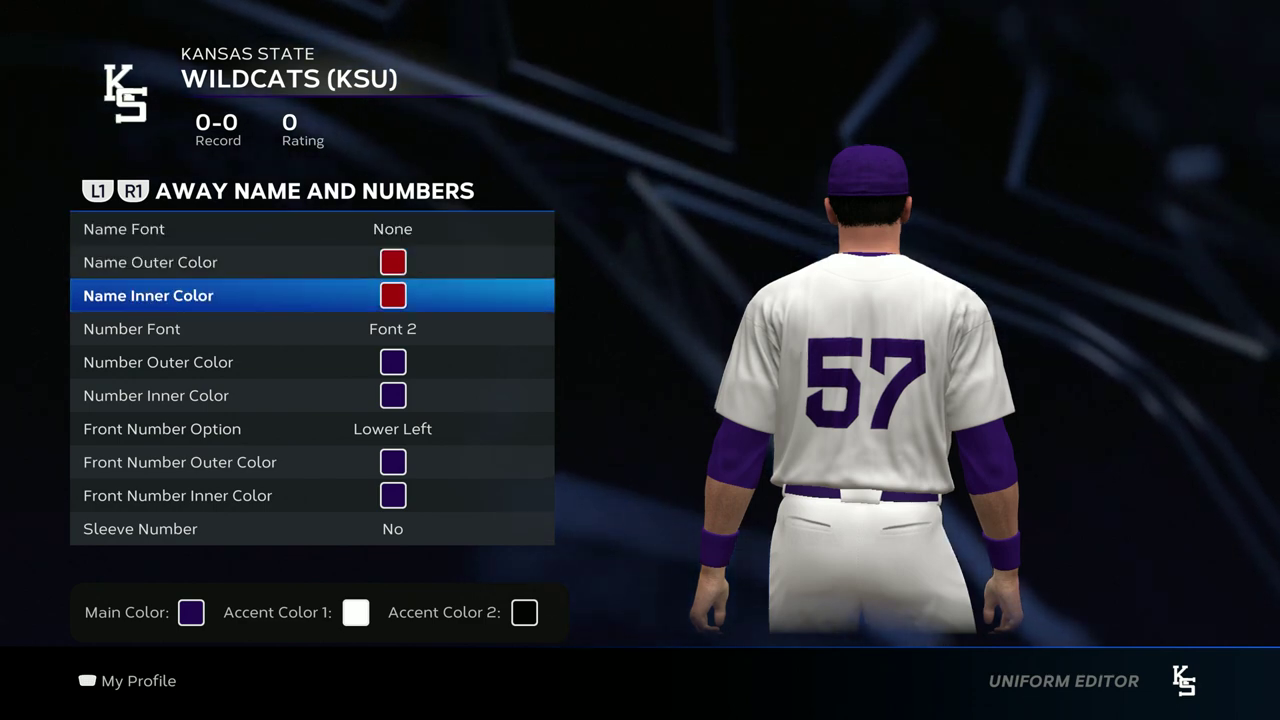
key("Down")
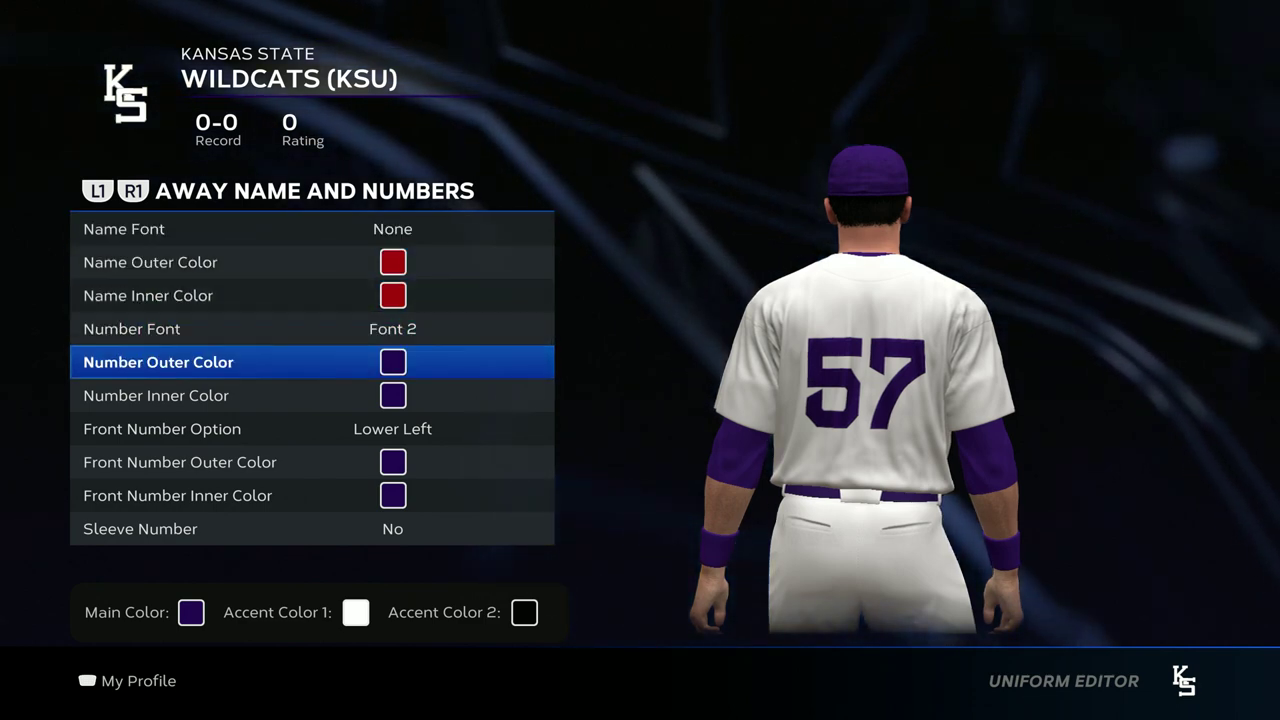
key("Down")
key("Down")
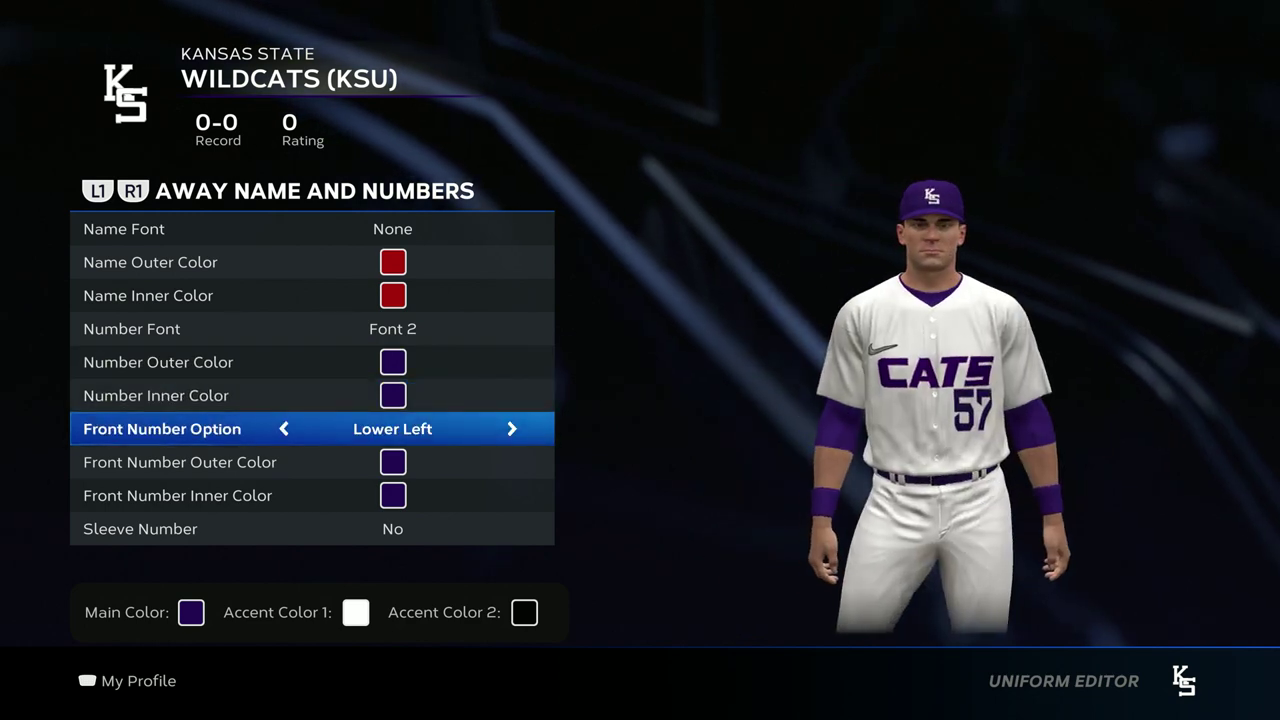
key("Down")
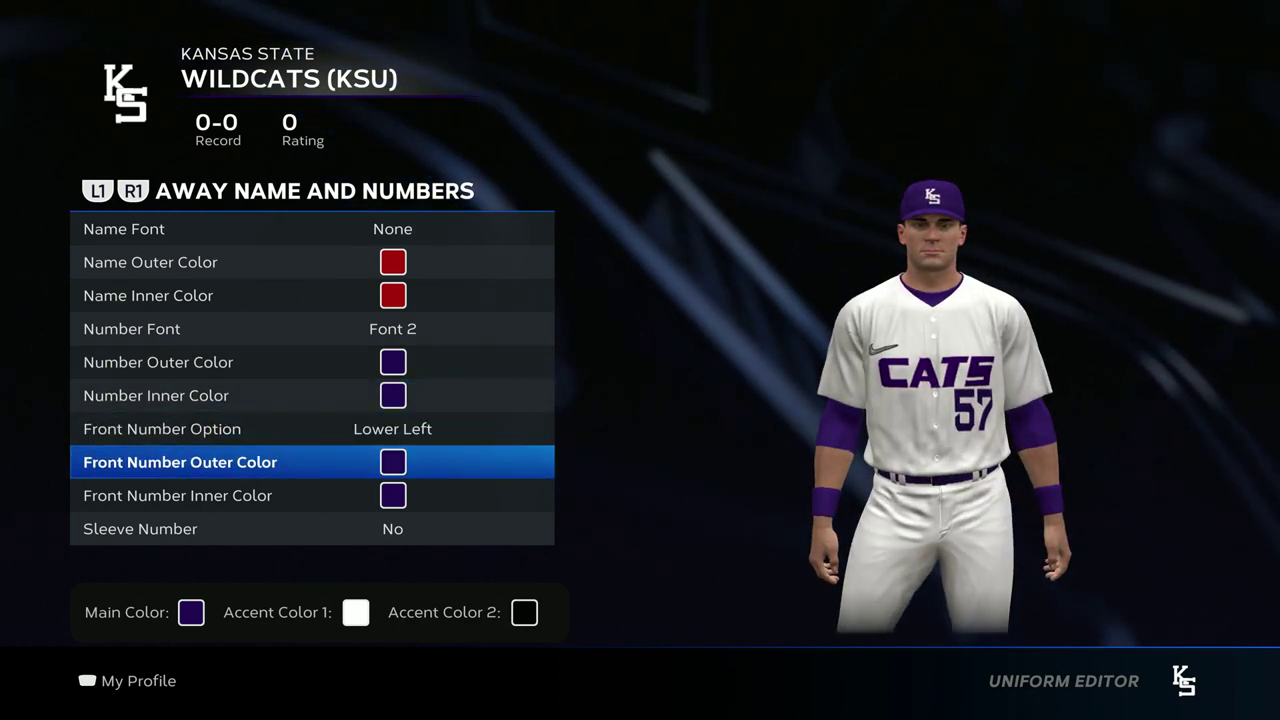
- Switch to the away pants settings and check the main color, pinstripes, piping and belt color
key("Page_Down")
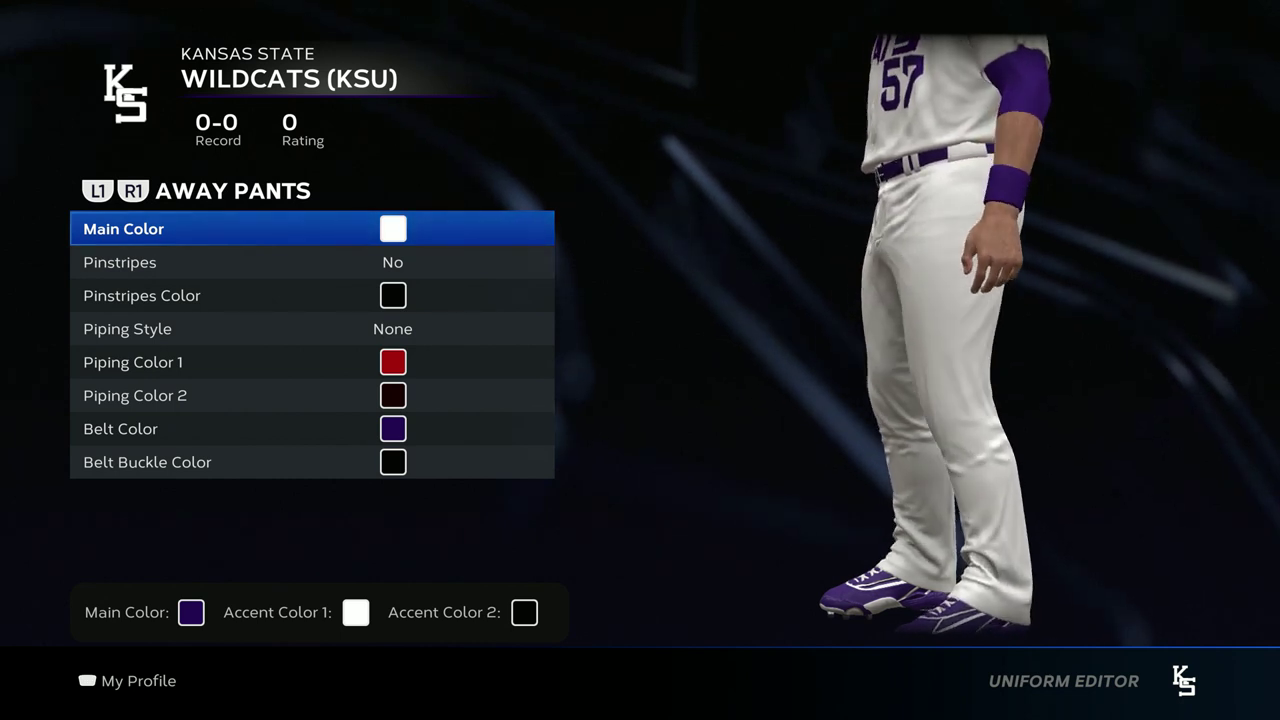
key("Down")
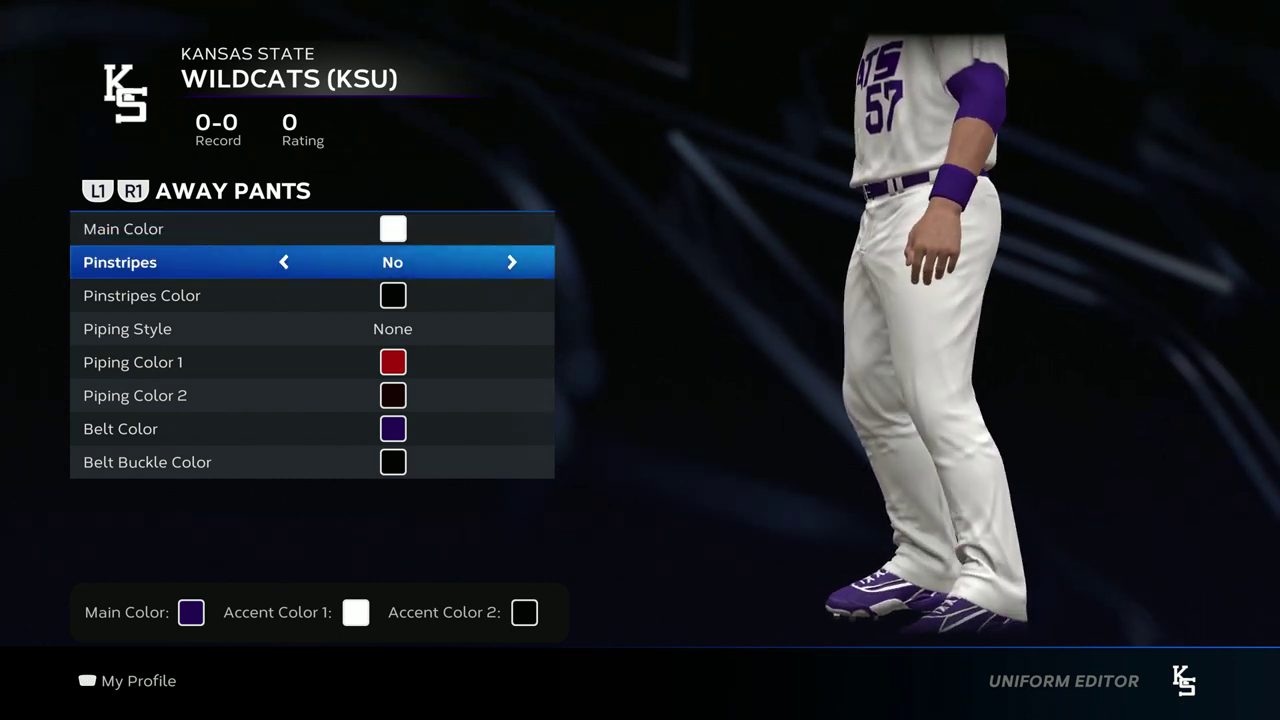
key("Down")
key("Down")
key("Down")
key("Down")
key("Down")
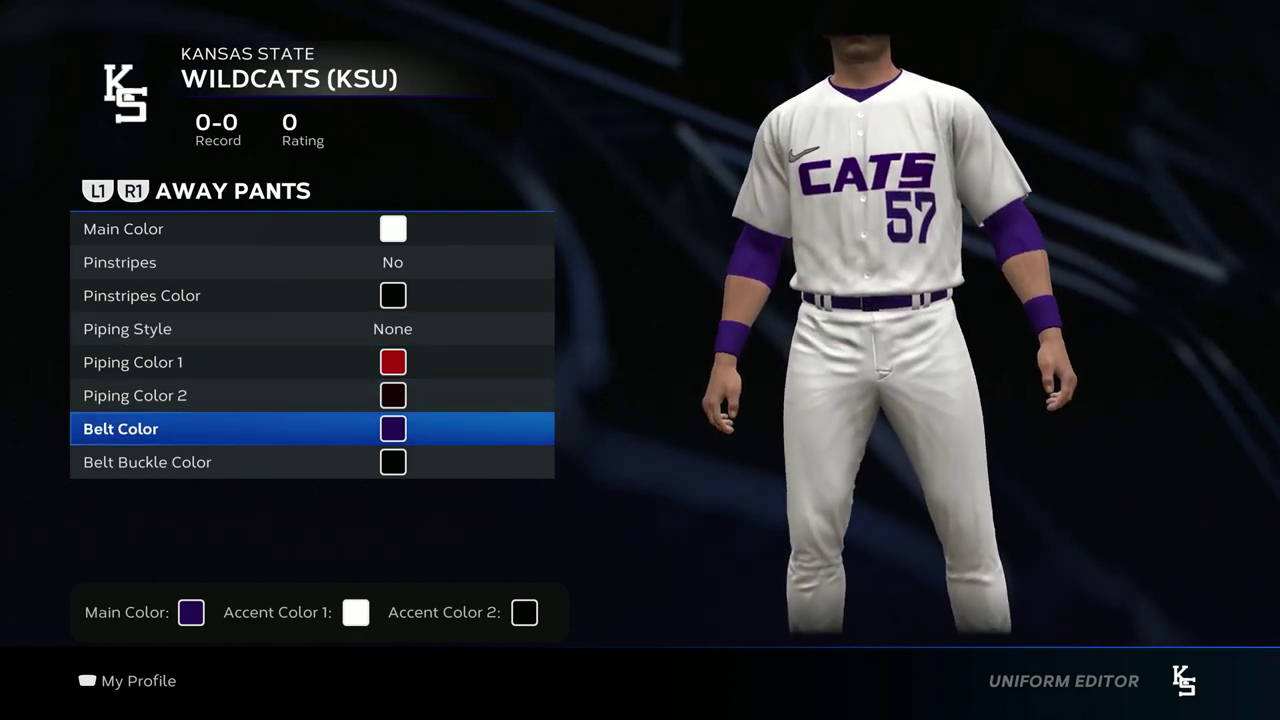
- Open the away batting helmet's logo for editing and load the saved KS logo into it
key("R1")
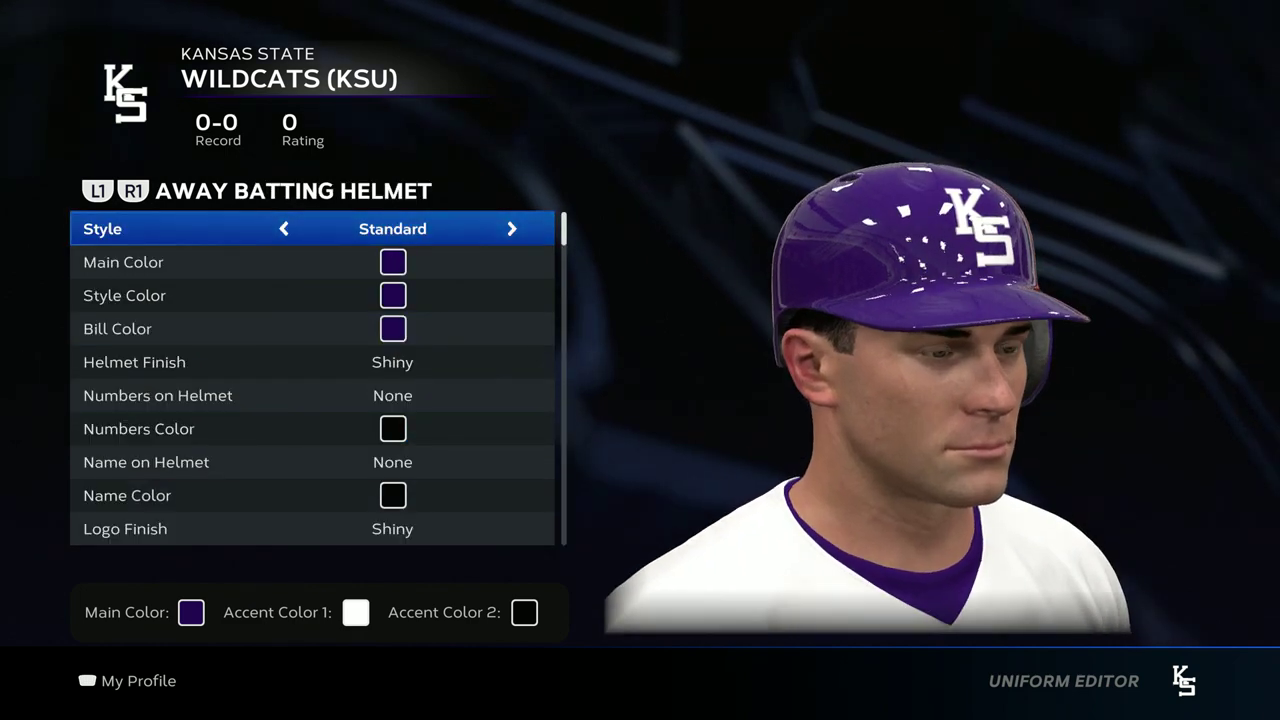
key("Down")
key("Down")
key("Down")
key("Down")
key("Down")
key("Down")
key("Down")
key("Down")
key("Down")
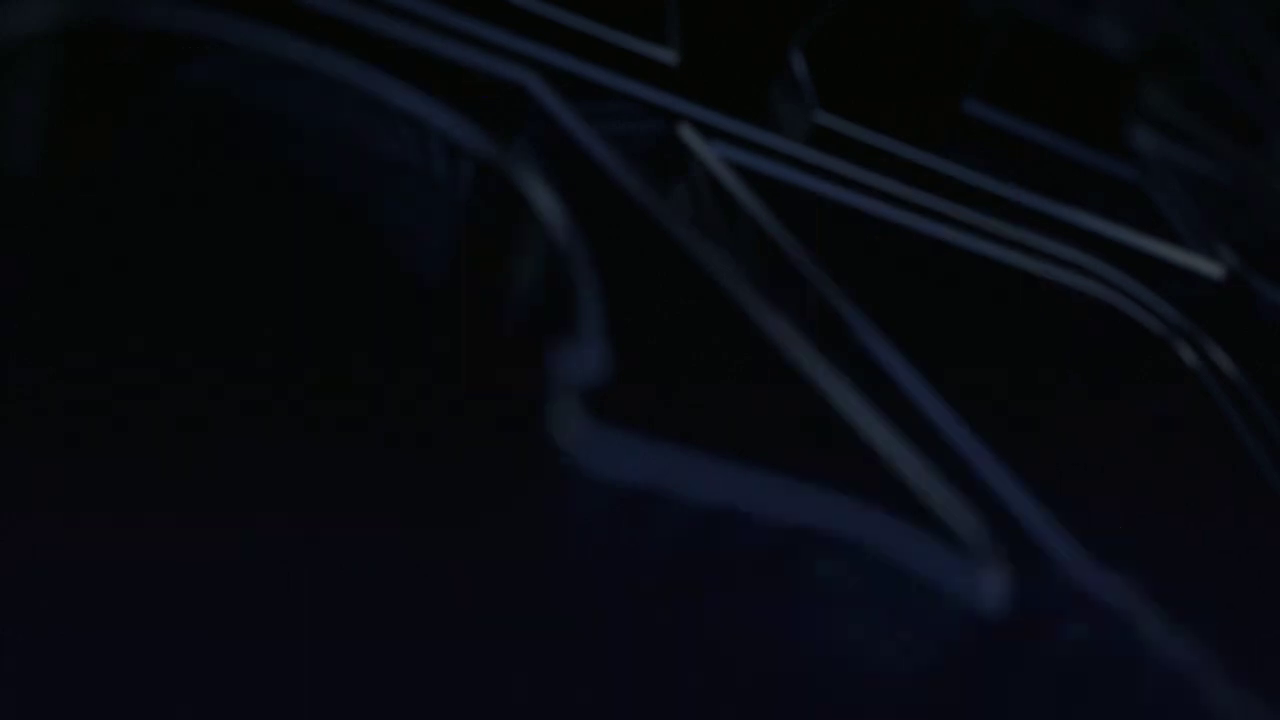
key("Options")
key("Return")
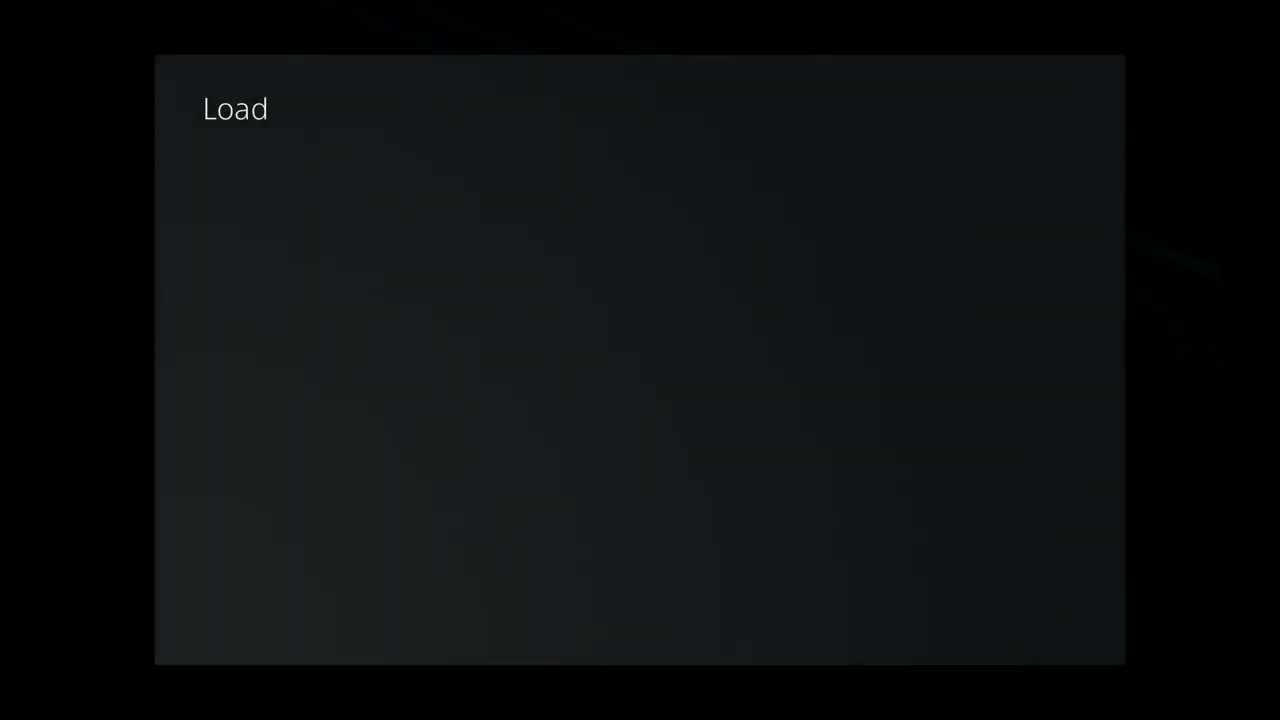
key("Return")
key("Up")
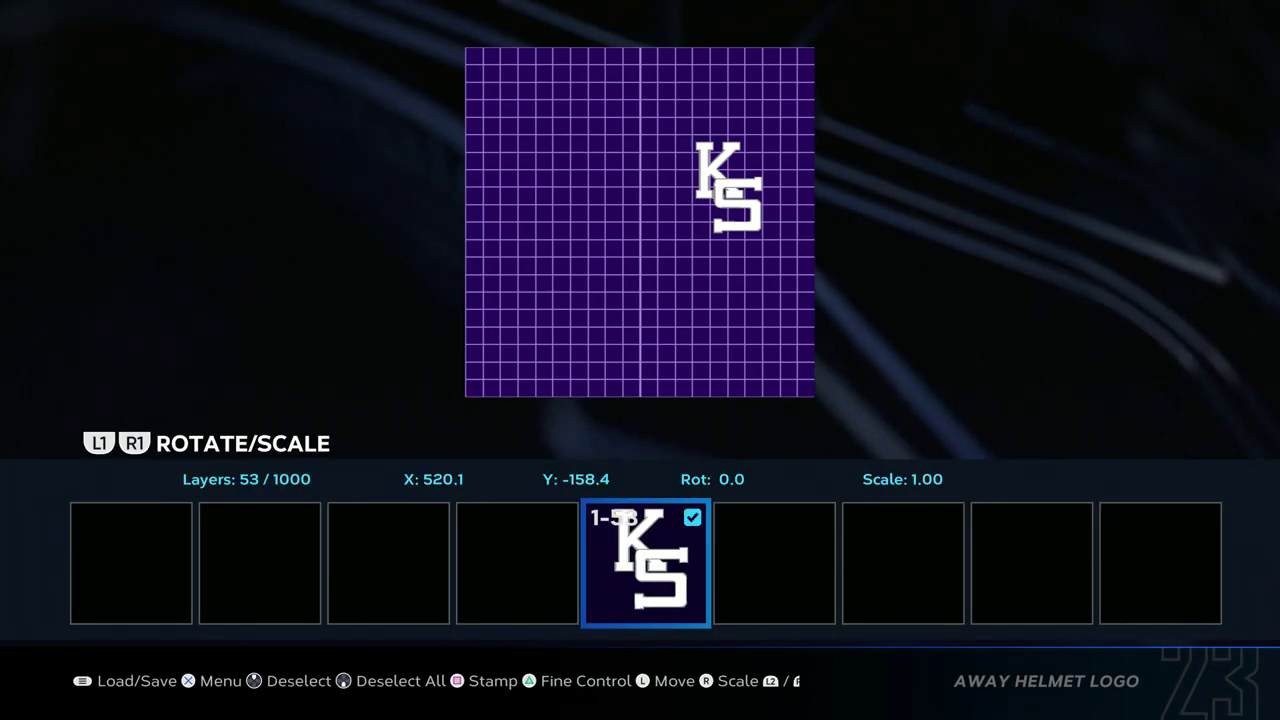
- Enlarge the KS logo to a scale of about 2.7 and center it on the helmet logo canvas
key("Left")
key("Down")
key("Left")
key("Down")
key("Page_Up")
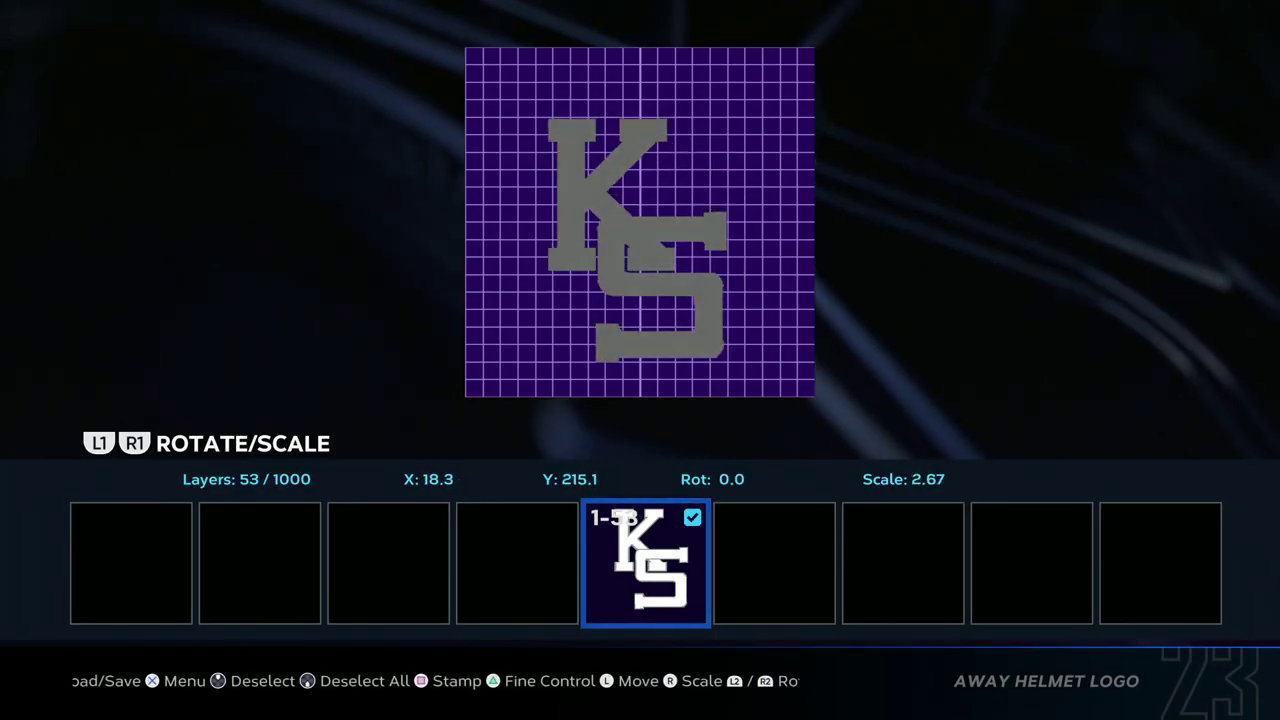
key("Page_Down")
key("Right")
key("Down")
key("Page_Up")
key("Left")
key("Down")
key("Page_Up")
- Save the away helmet logo changes and return to the away batting helmet settings
key("Escape")
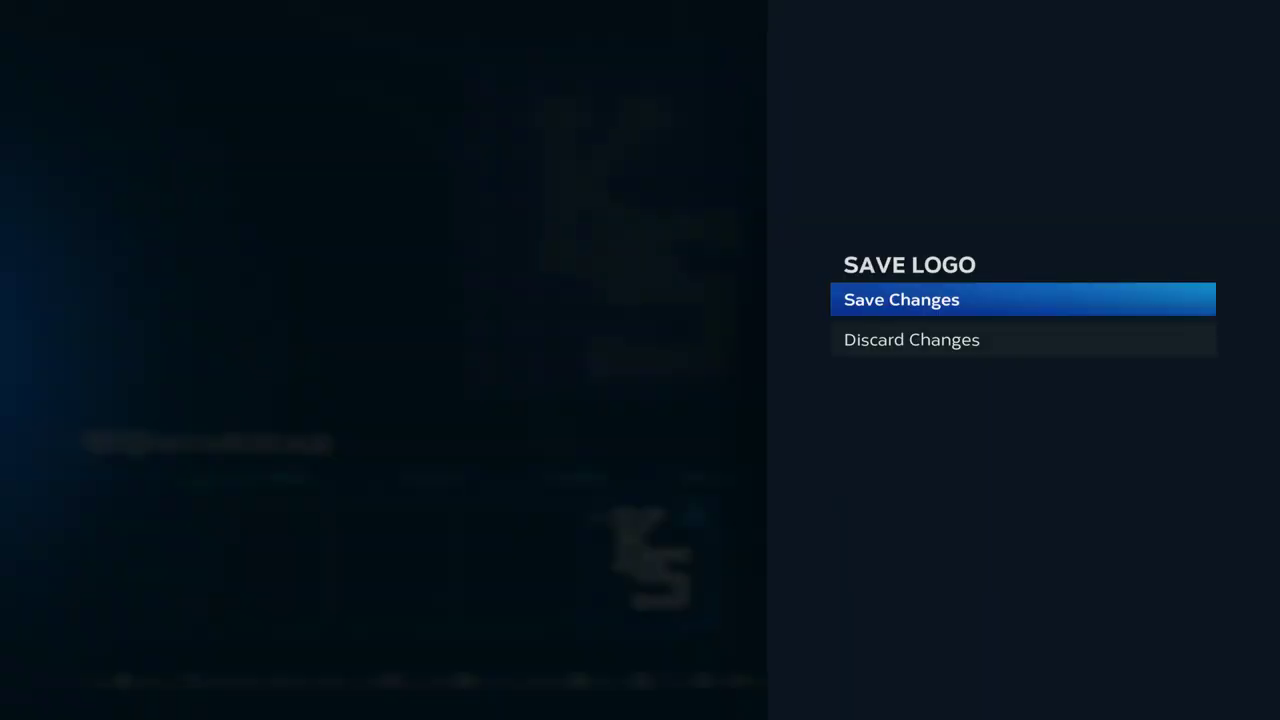
key("Return")
key("Escape")
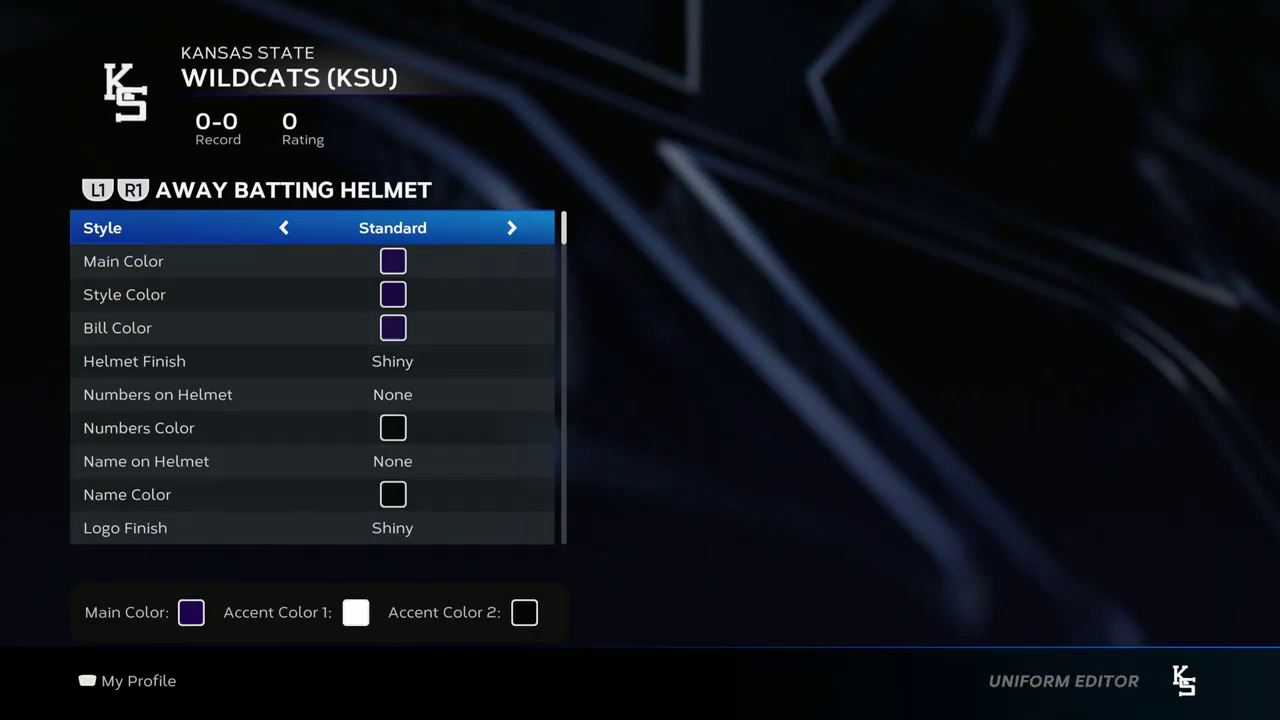
- Switch to the away socks and cleats settings and examine the sock, stirrup and cleat colors
key("Page_Down")
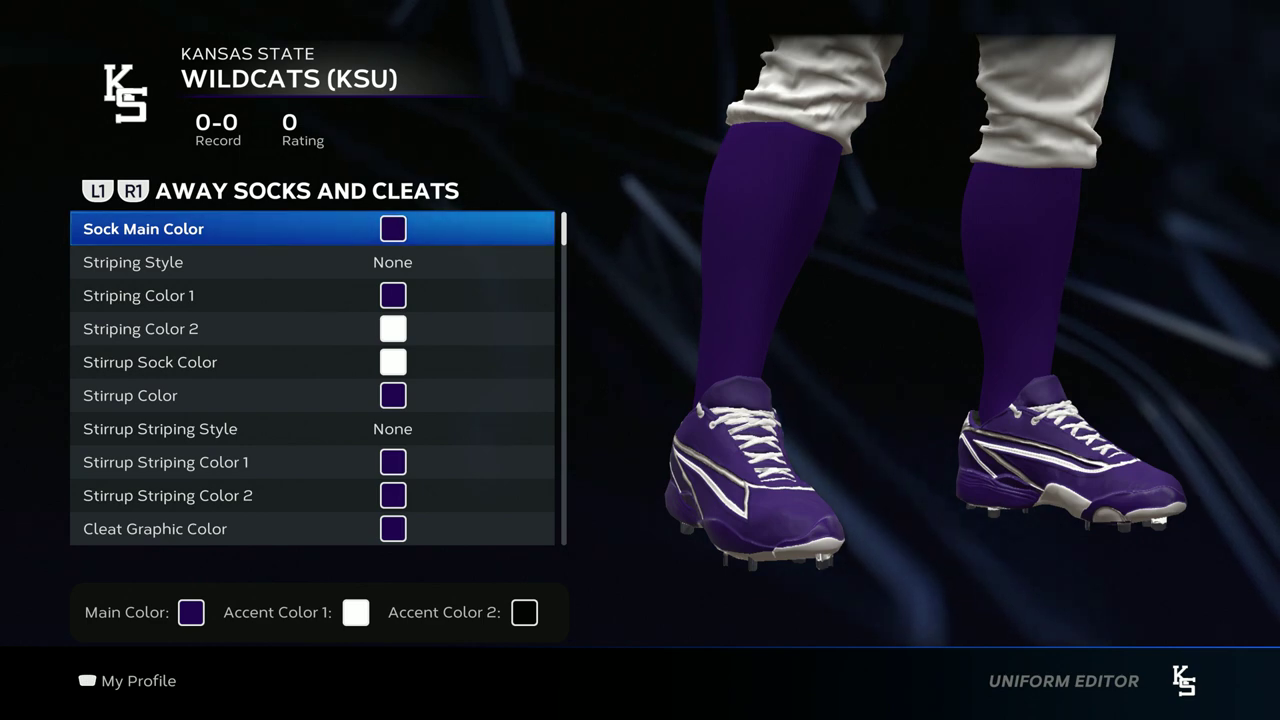
key("Down")
key("Down")
key("Down")
key("Down")
key("Down")
key("Down")
key("Down")
key("Down")
key("Down")
key("Down")
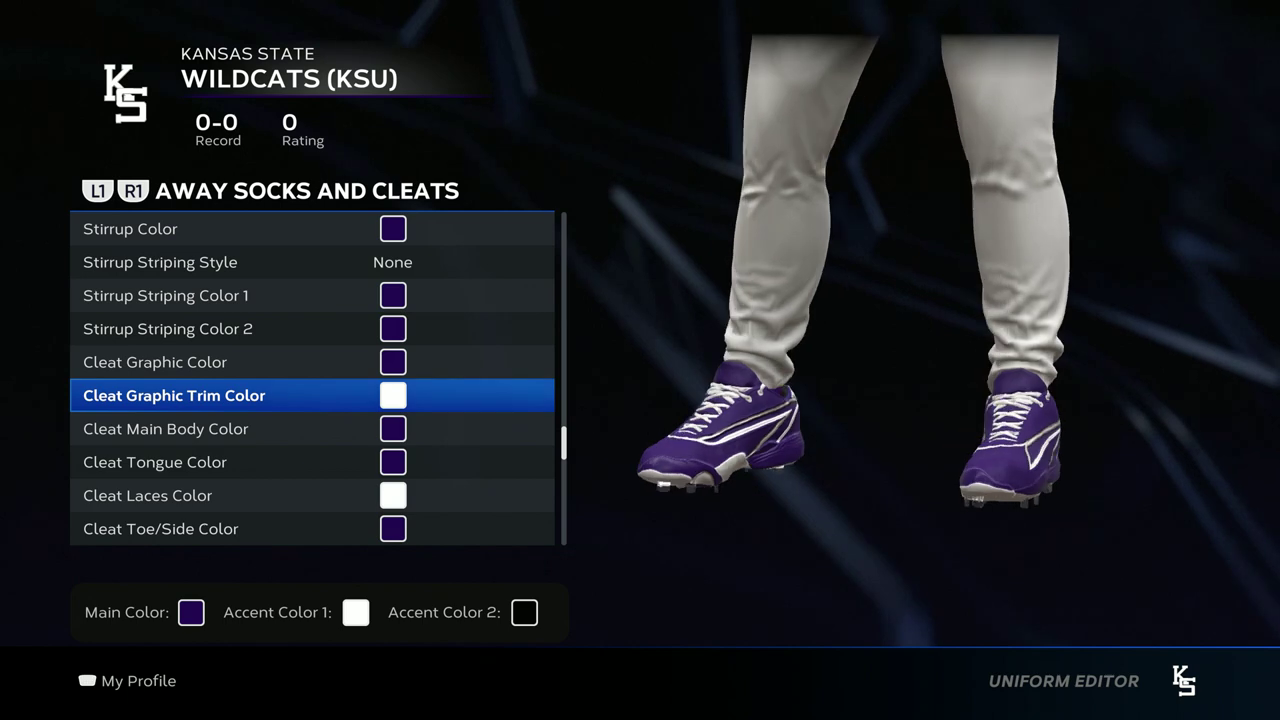
key("Down")
key("Down")
key("Down")
- Switch to the away batting gloves settings and check the glove and armband colors
key("Page_Down")
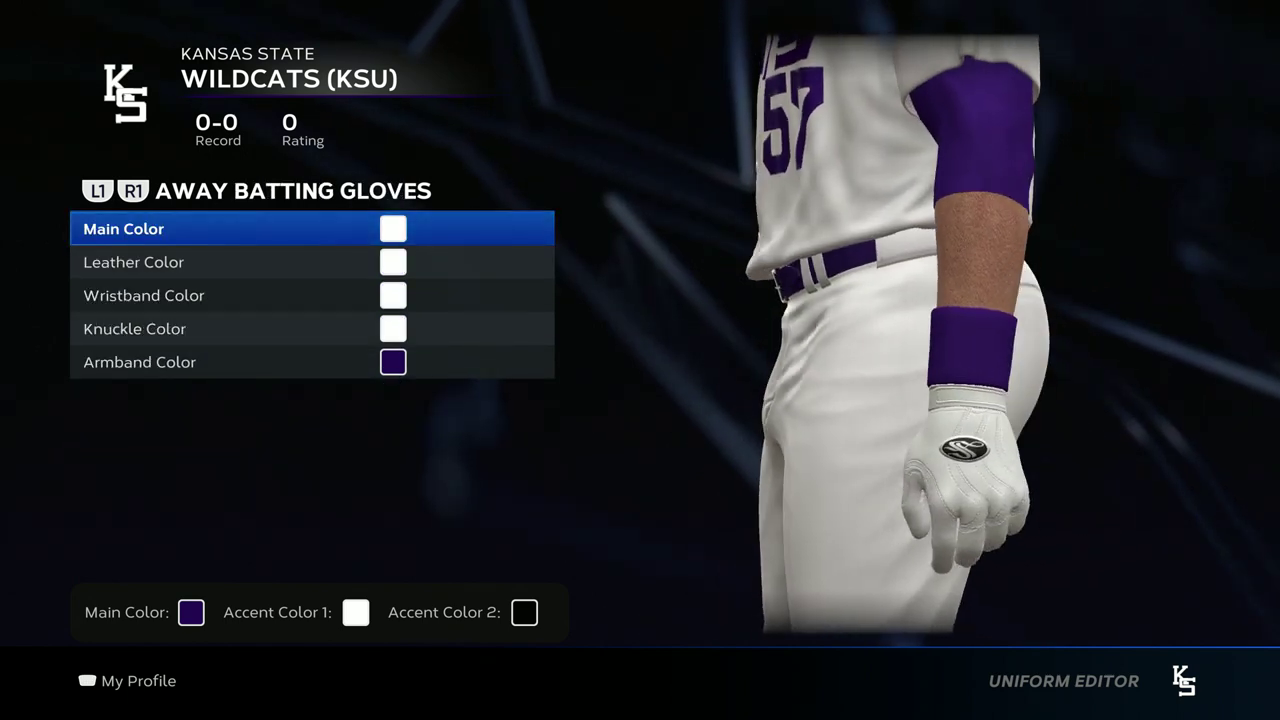
key("Down")
key("Down")
key("Down")
key("Down")
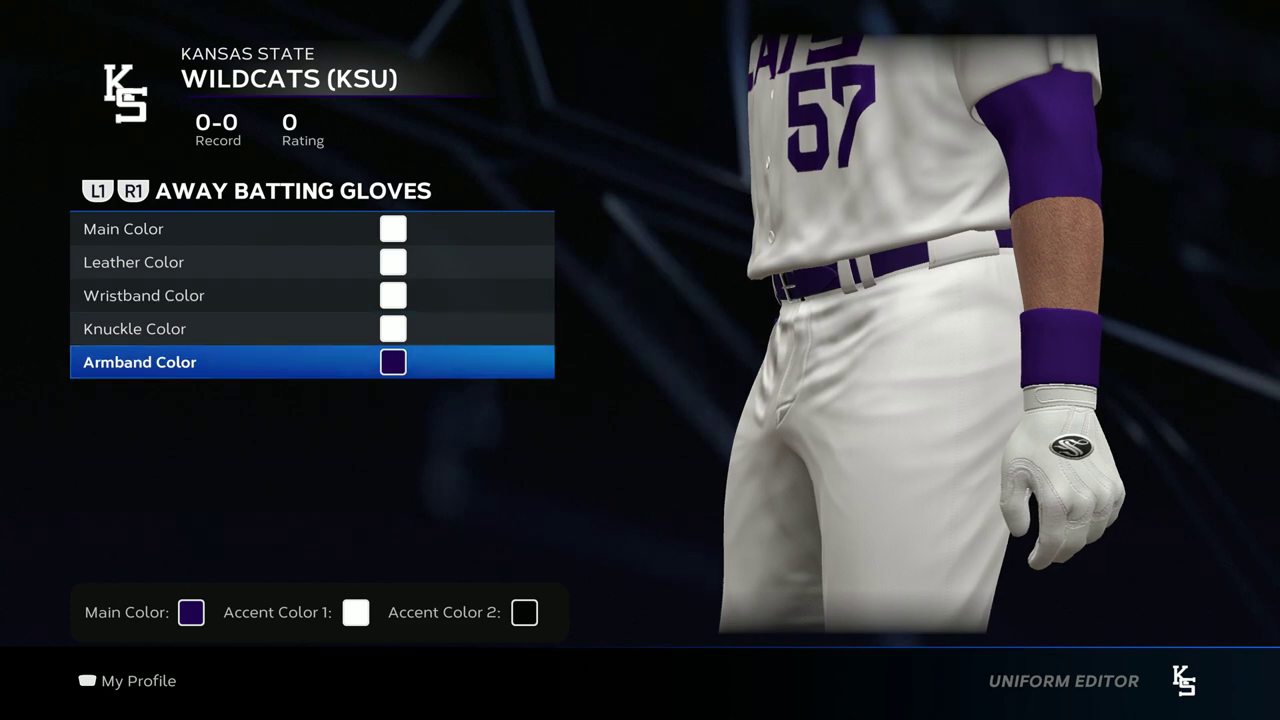
- Switch to the away jacket, open its logo for editing and load the saved KS logo
key("R1")
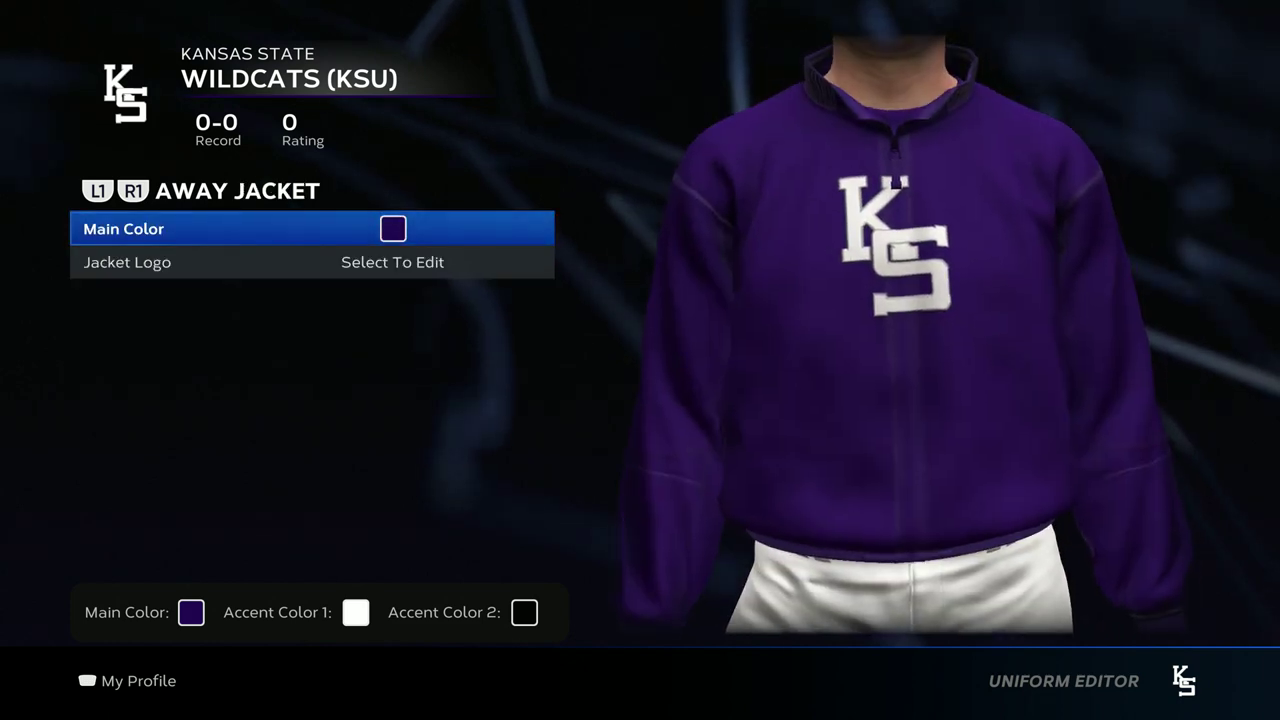
key("Return")
key("Escape")
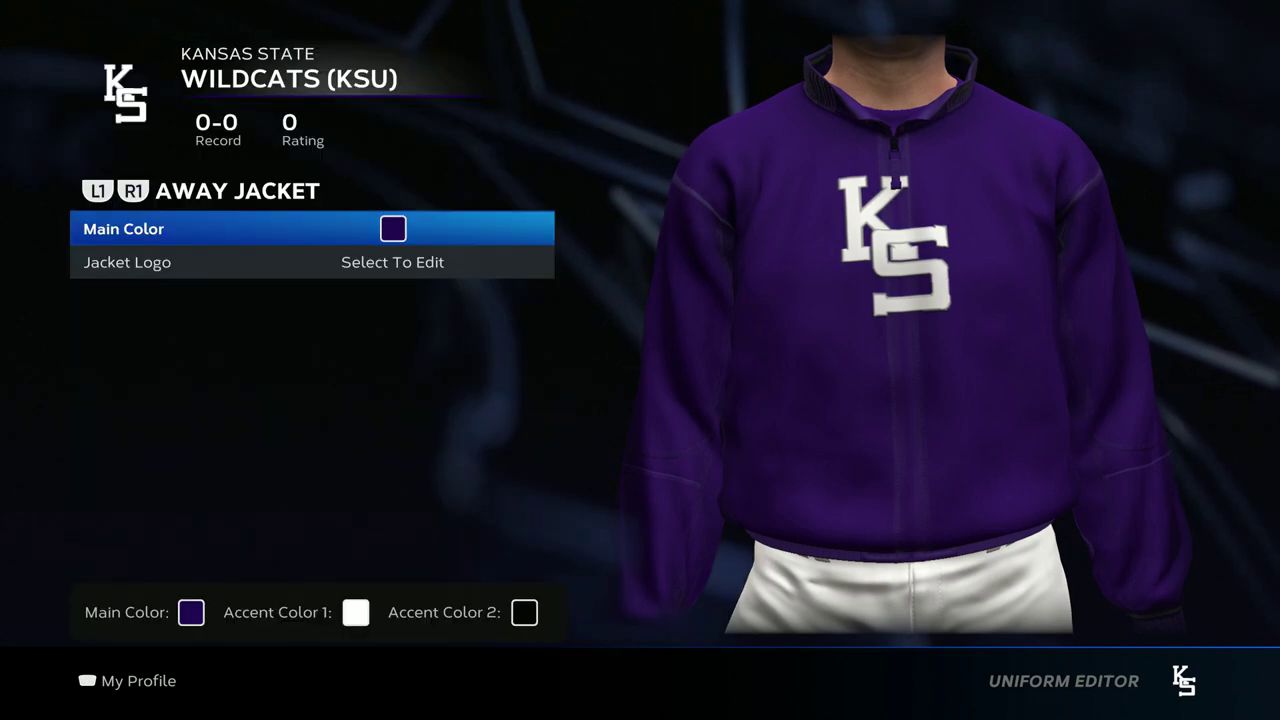
key("Down")
key("Return")
key("Touchpad")
key("Return")
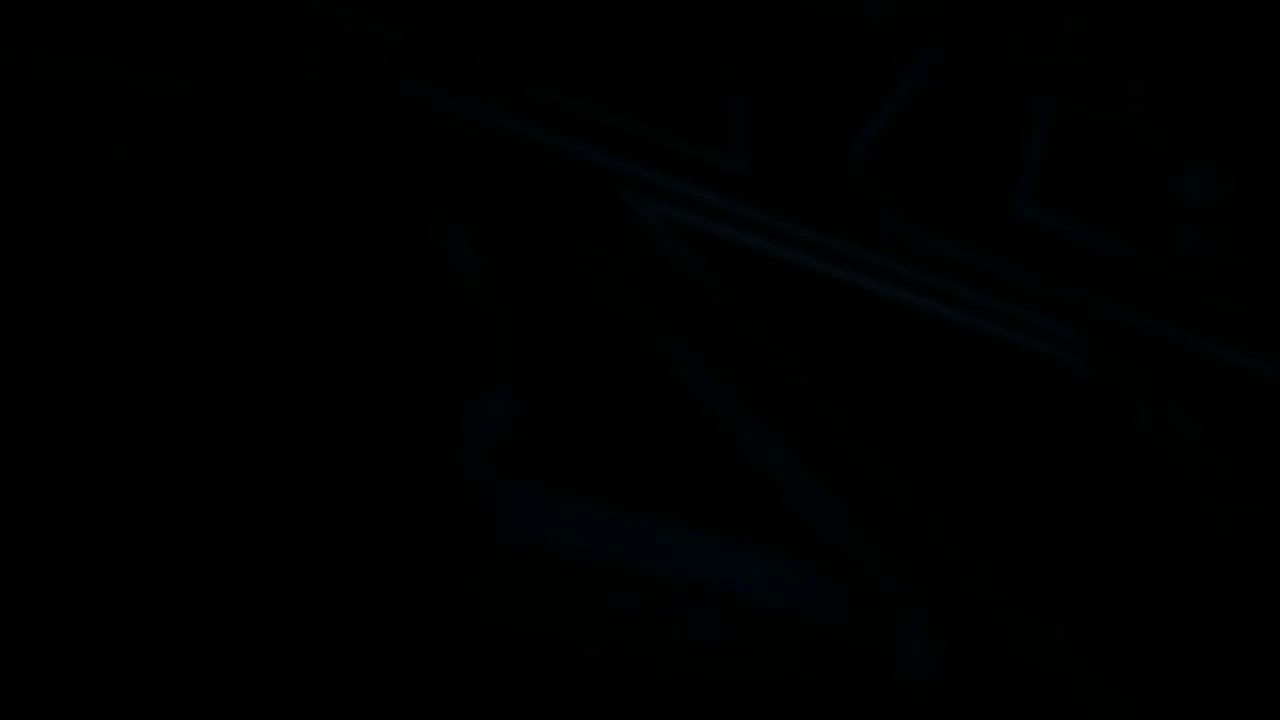
key("Return")
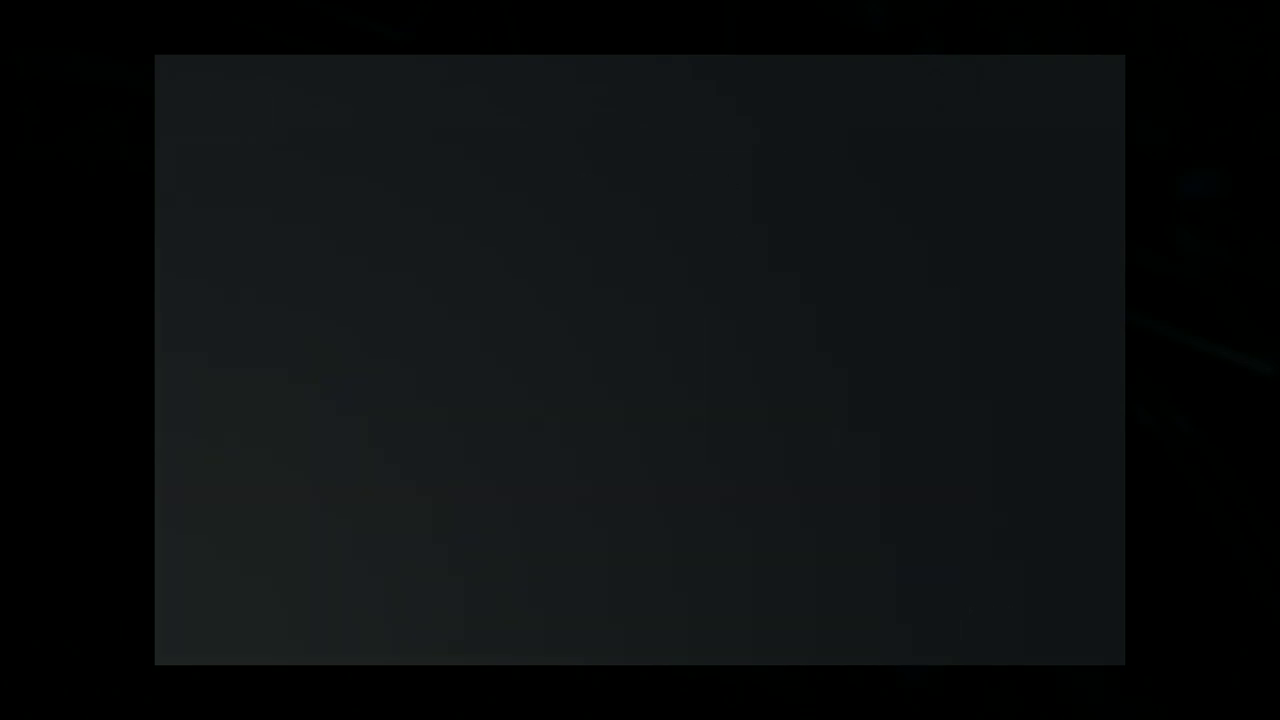
- Enlarge the KS jacket logo to scale 1.70 and center it at about X -14, Y 90
key("Up")
key("Left")
key("Down")
key("Left")
key("Down")
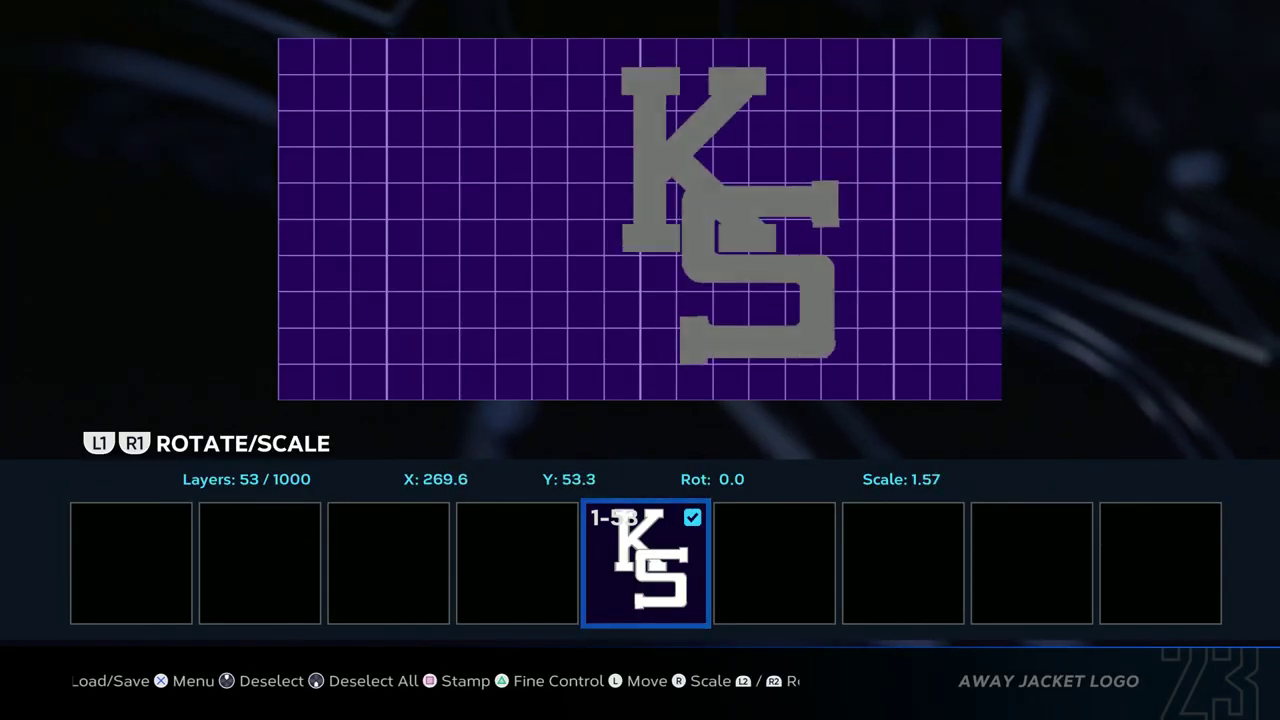
key("Left")
key("Up")
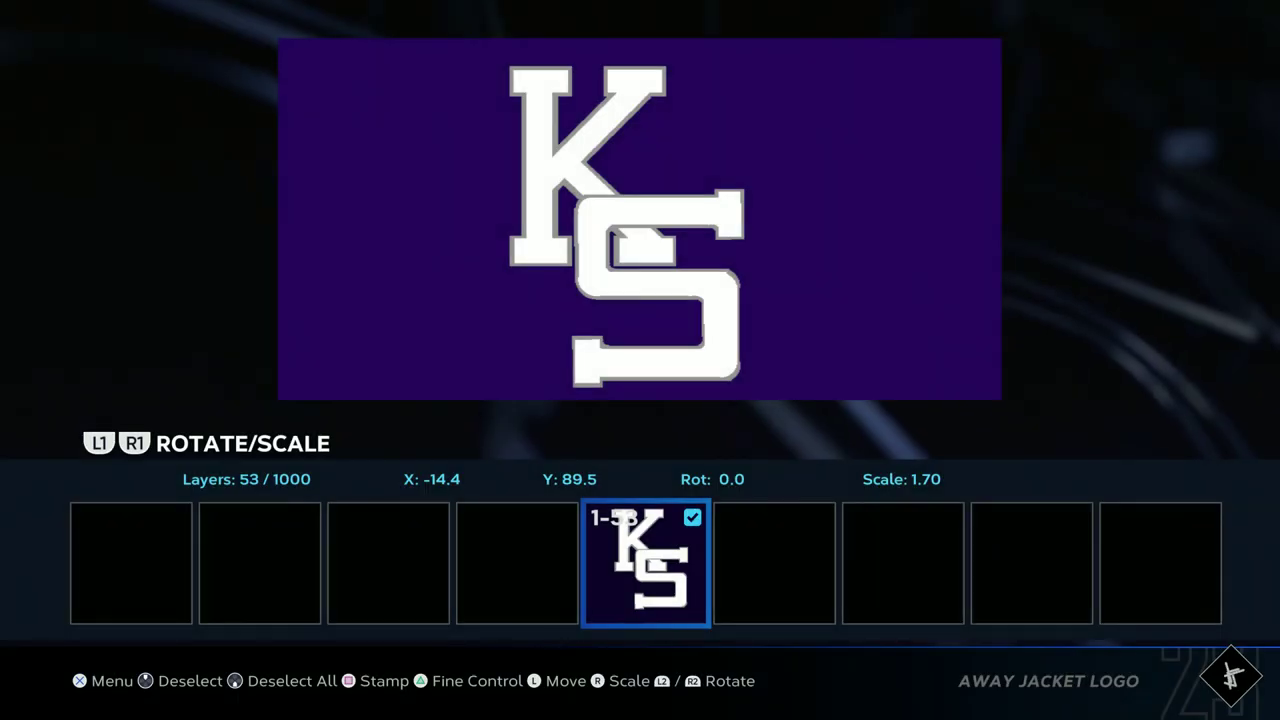
- Save the away jacket logo changes and return to the away jacket settings
key("Escape")
key("Page_Down")
key("Escape")
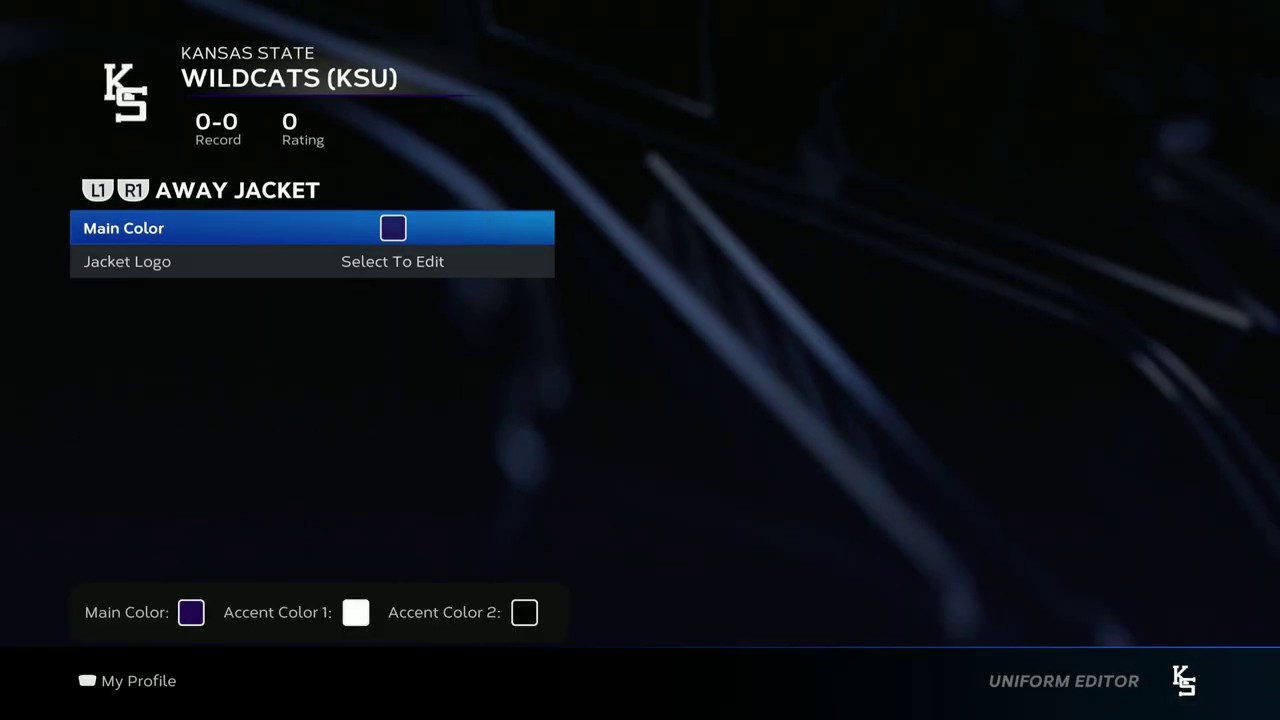
- Review the away catcher gear colors, and cycle on past the away cap to the away jersey settings
key("Page_Down")
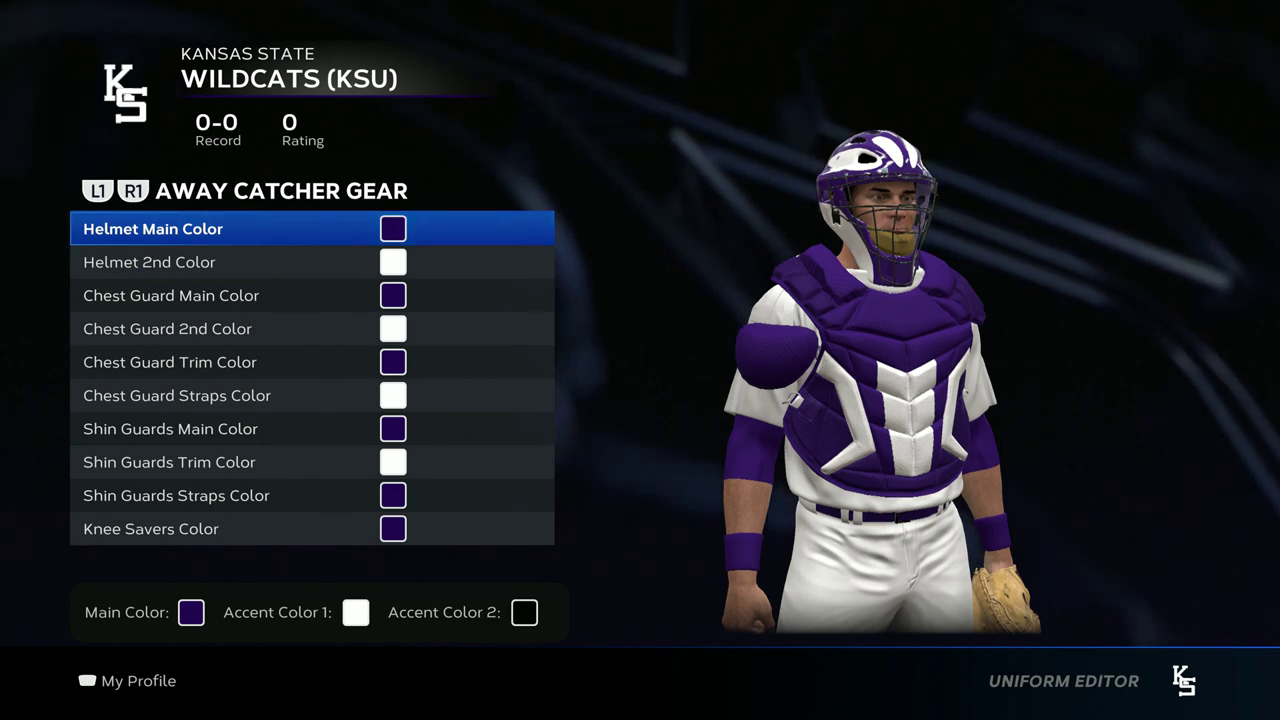
key("Down")
key("Down")
key("Down")
key("Down")
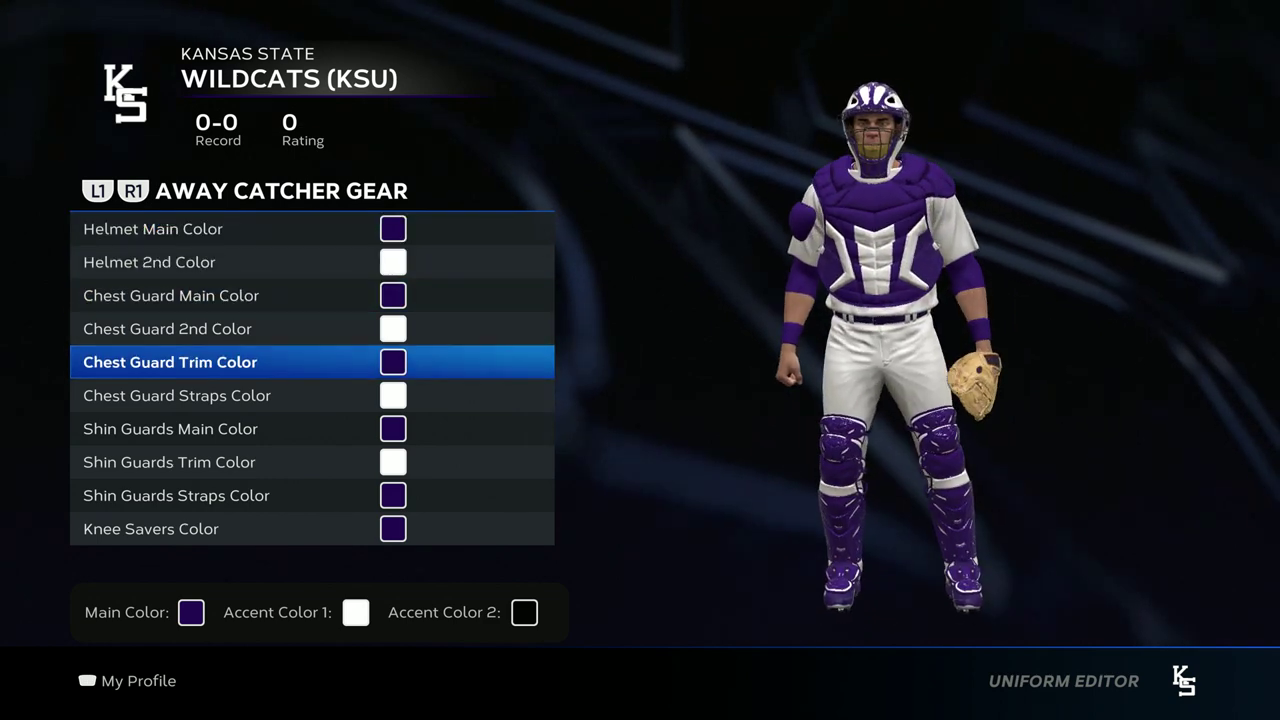
key("Down")
key("Down")
key("Down")
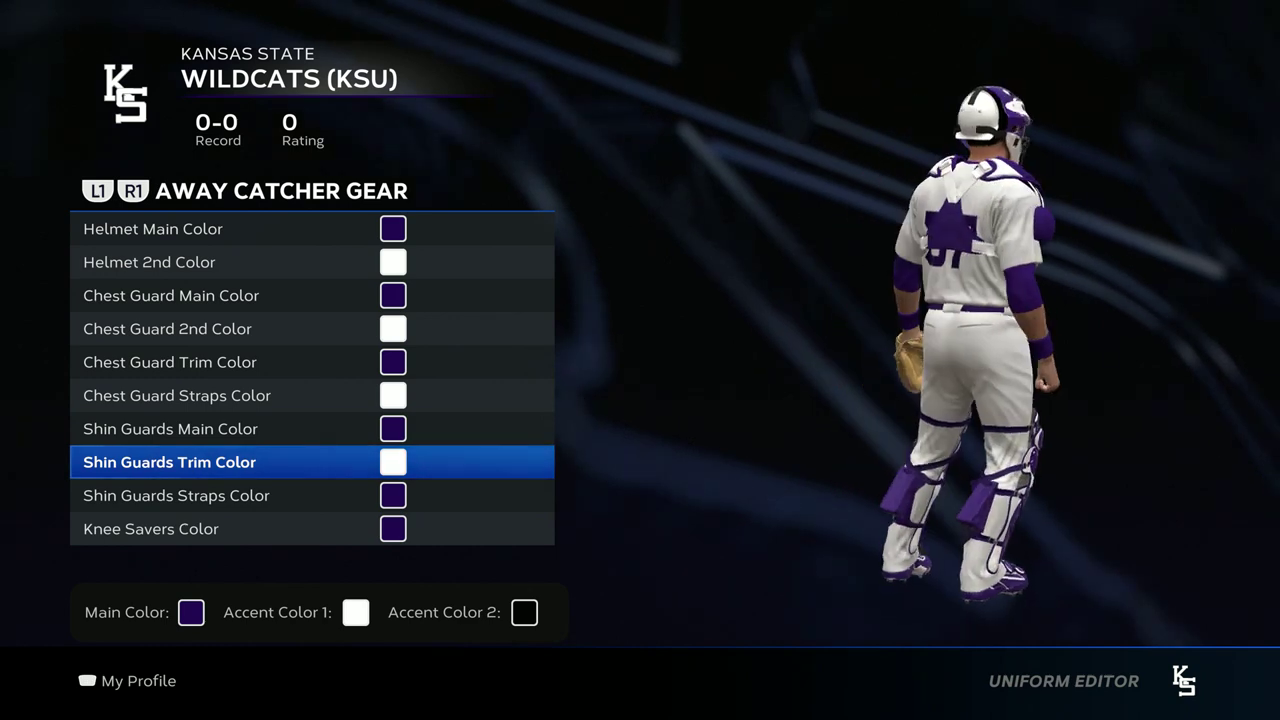
key("R1")
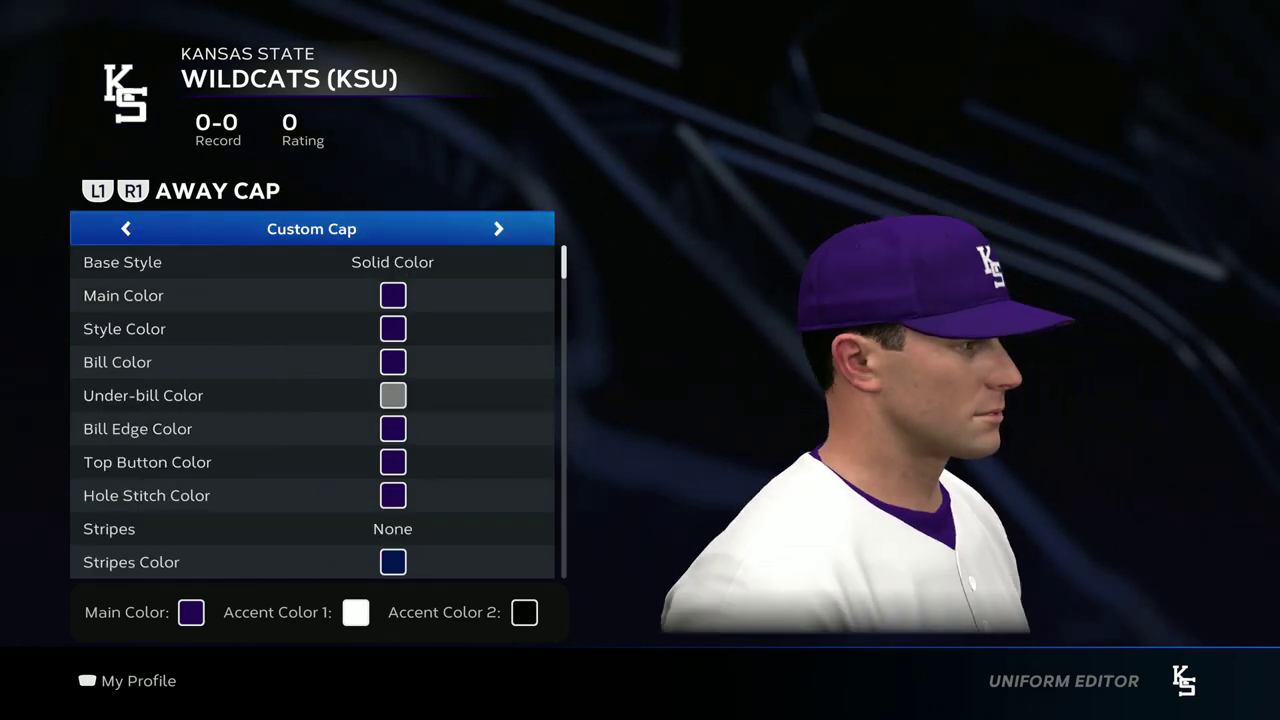
key("R1")
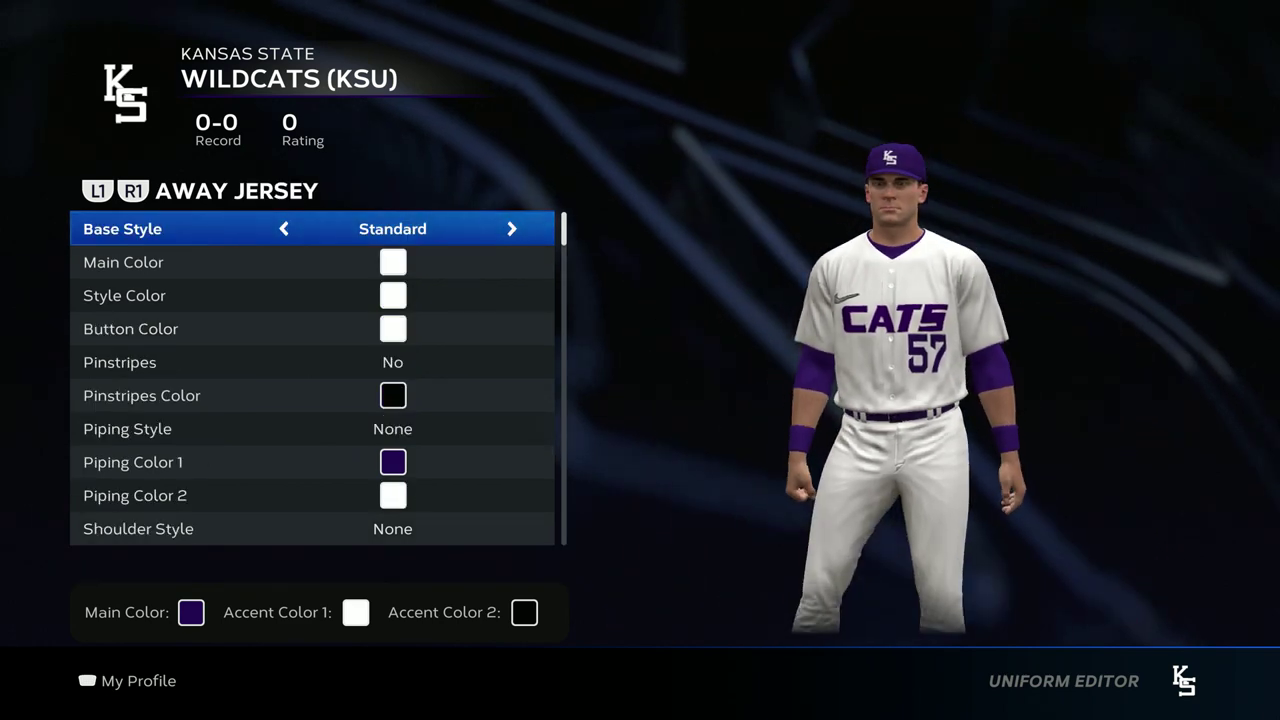